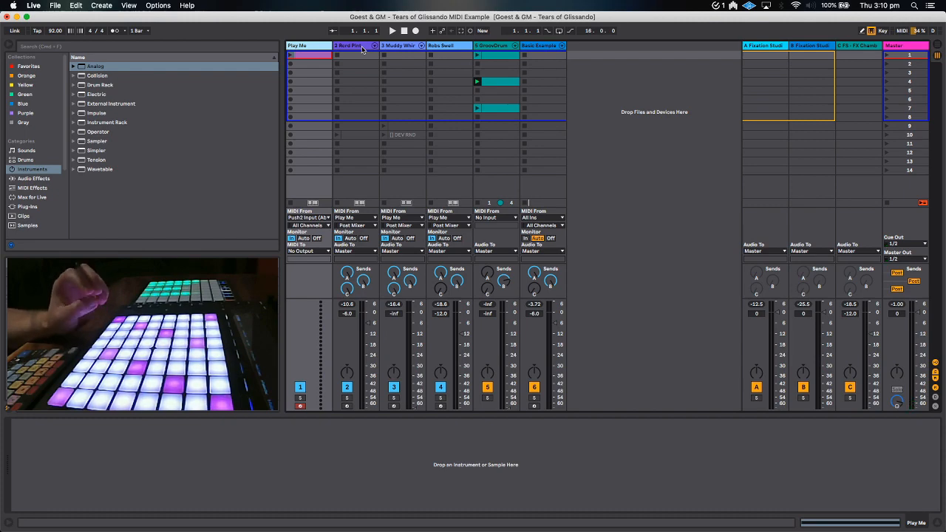
# View the 2 Rcrd Pint device chain, and in the Basic Example chain fold the GMaudio Chordz and Note Probability devices.
pyautogui.click(363, 49)
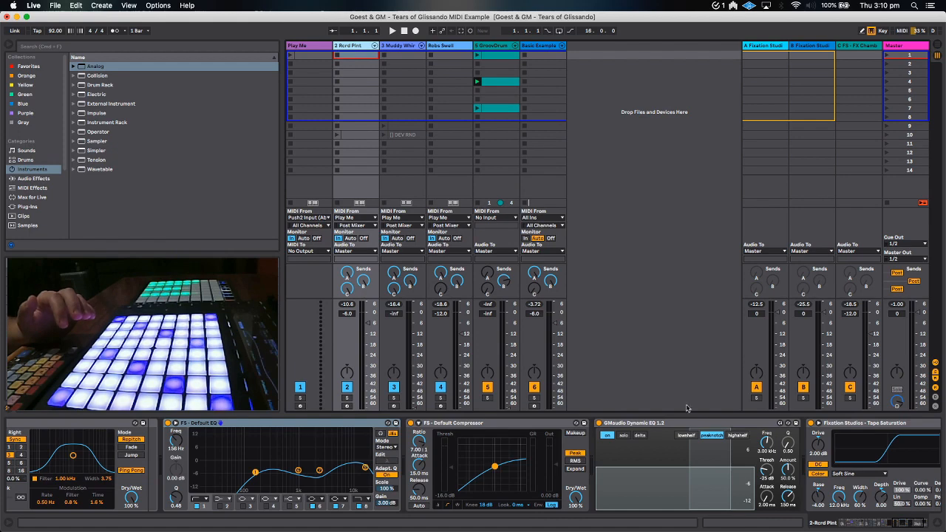
pyautogui.moveTo(898, 525)
pyautogui.mouseDown()
pyautogui.moveTo(846, 523)
pyautogui.moveTo(884, 523)
pyautogui.mouseUp()
pyautogui.click(548, 46)
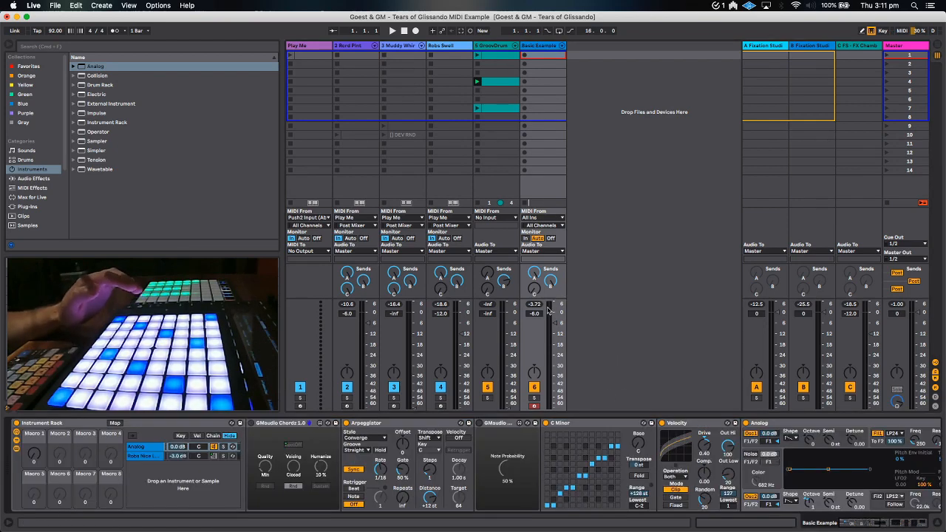
pyautogui.doubleClick(288, 424)
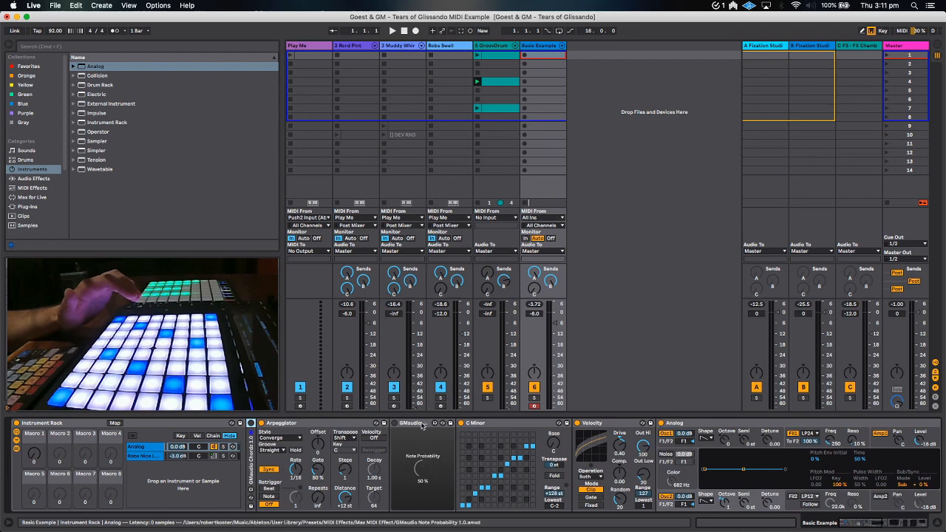
pyautogui.doubleClick(419, 424)
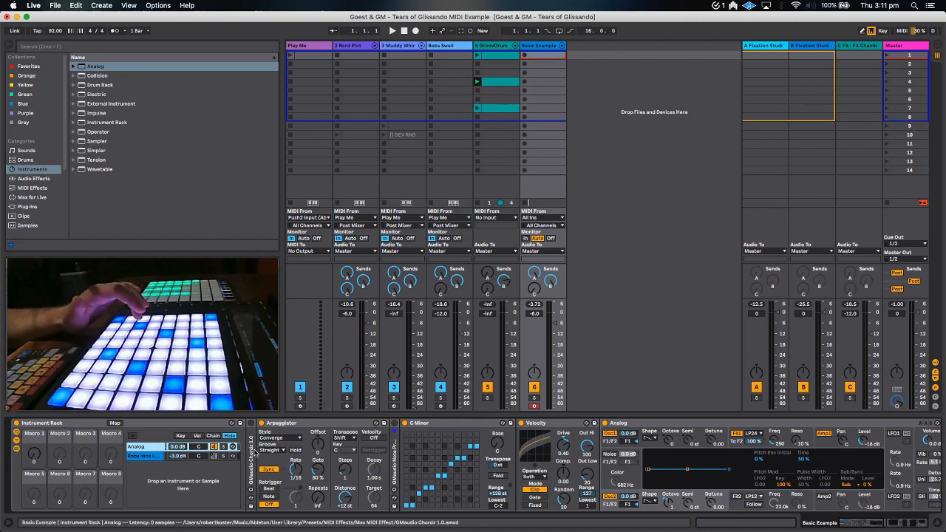
# Examine the Basic Example chain's Arpeggiator, C Minor scale and Velocity devices, along with the EQ and Delay after the Analog synth.
pyautogui.click(308, 423)
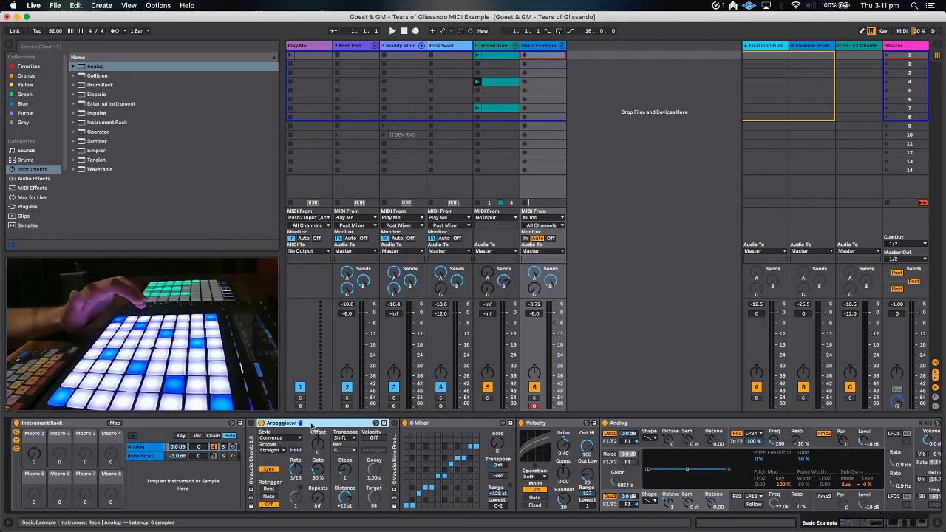
pyautogui.click(481, 425)
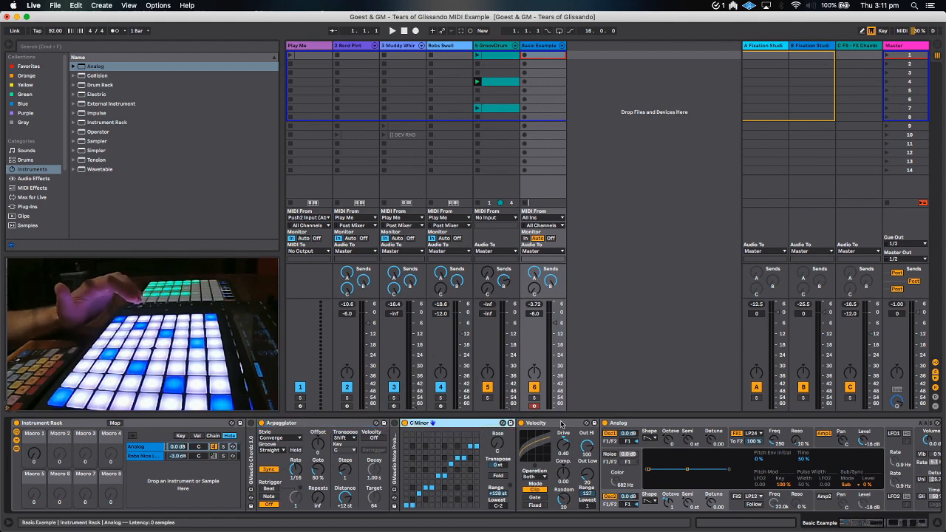
pyautogui.click(523, 436)
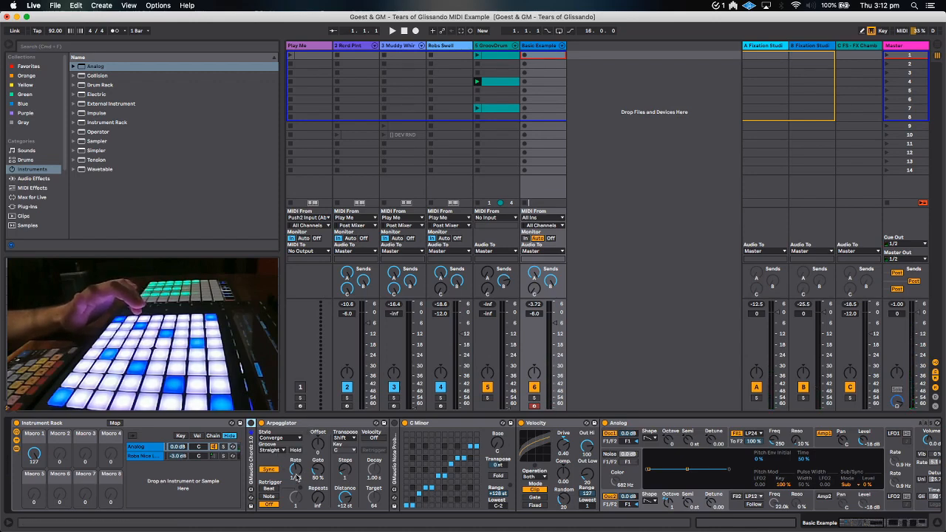
pyautogui.click(453, 425)
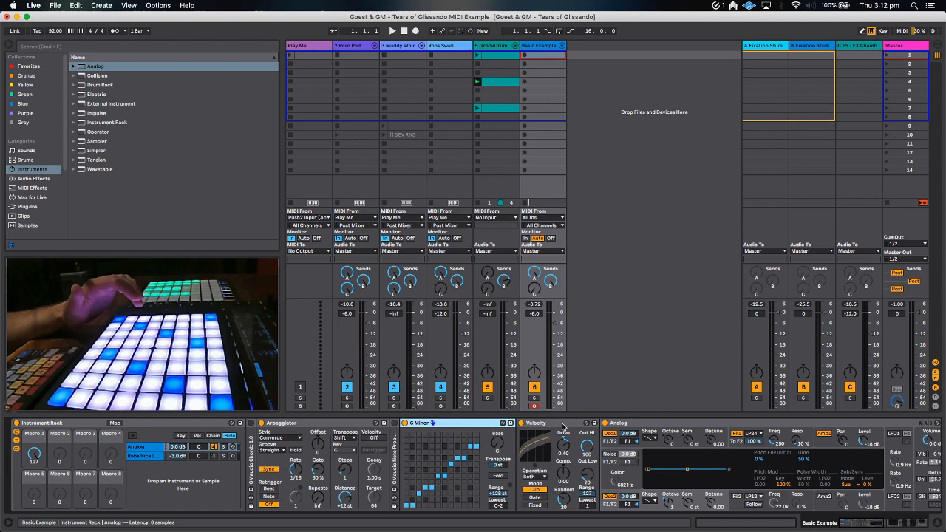
pyautogui.moveTo(866, 524); pyautogui.dragTo(889, 525)
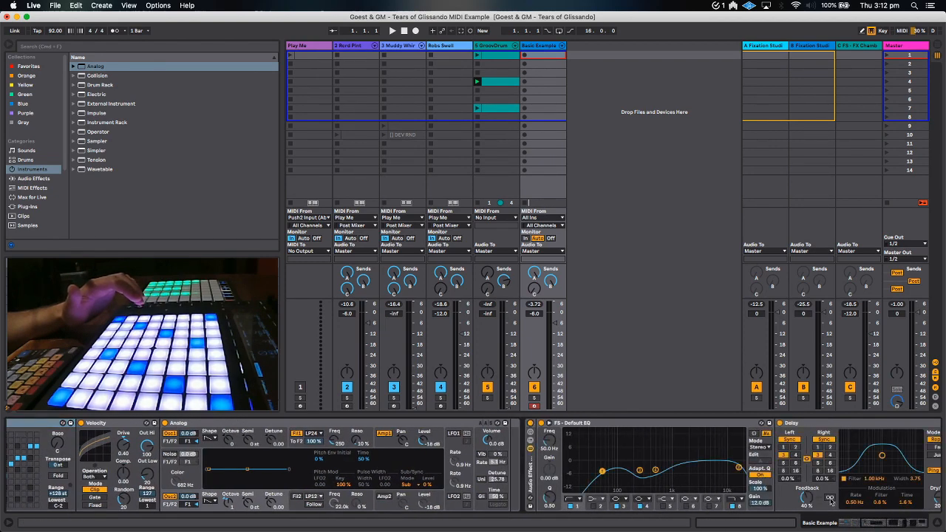
pyautogui.moveTo(877, 525); pyautogui.dragTo(850, 525)
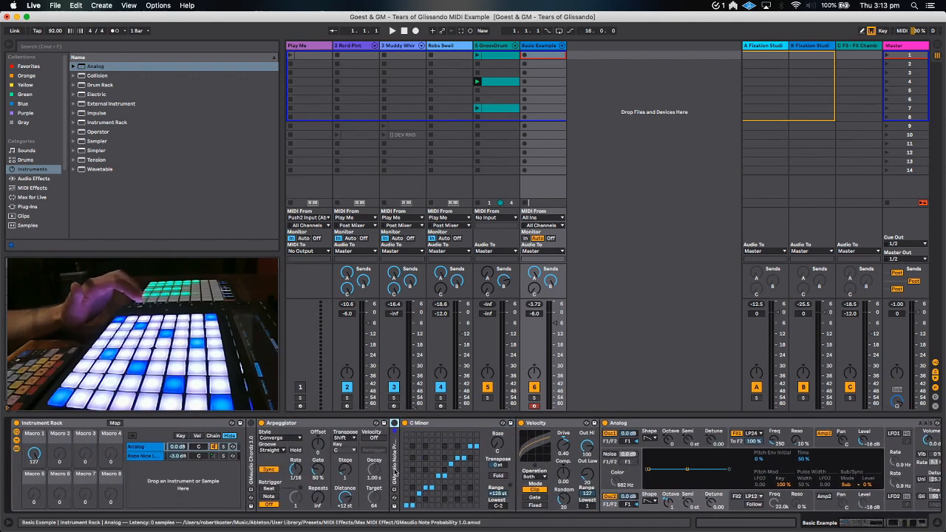
# Unfold the Note Probability device and audition its probability at 100%, 50% and 18%.
pyautogui.doubleClick(396, 473)
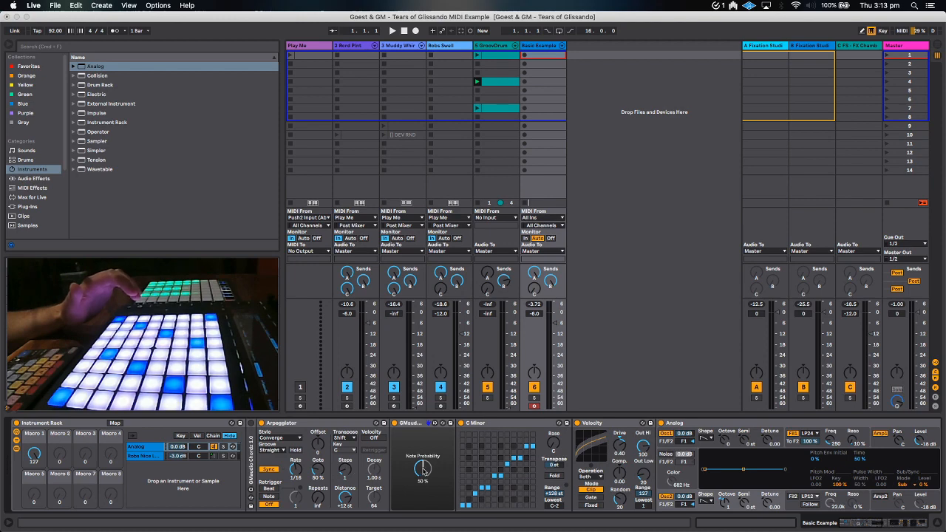
pyautogui.moveTo(432, 476)
pyautogui.mouseDown()
pyautogui.moveTo(428, 462)
pyautogui.moveTo(425, 474)
pyautogui.mouseUp()
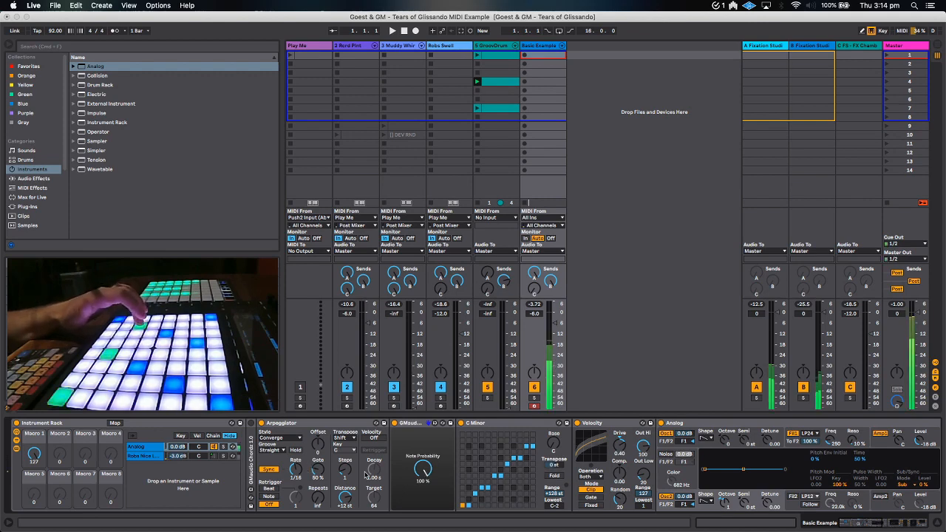
pyautogui.moveTo(423, 470); pyautogui.dragTo(432, 476)
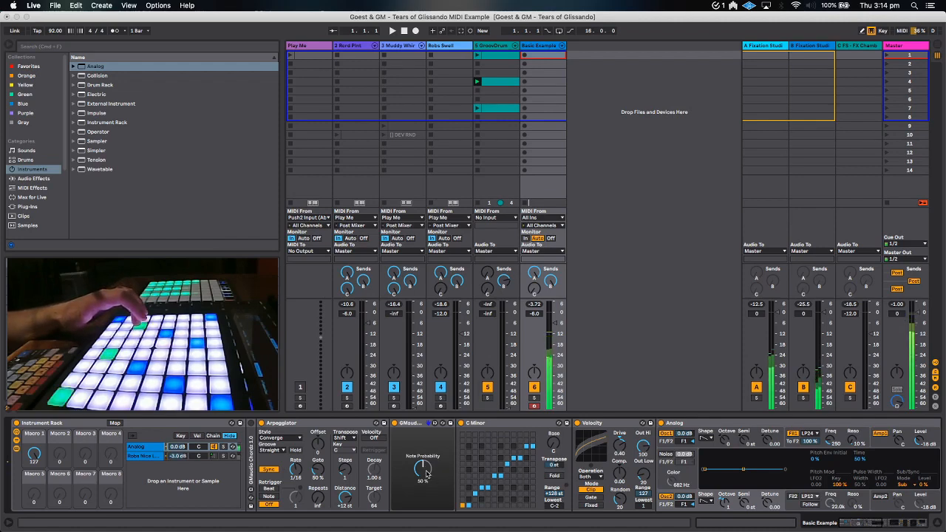
pyautogui.moveTo(426, 474); pyautogui.dragTo(427, 504)
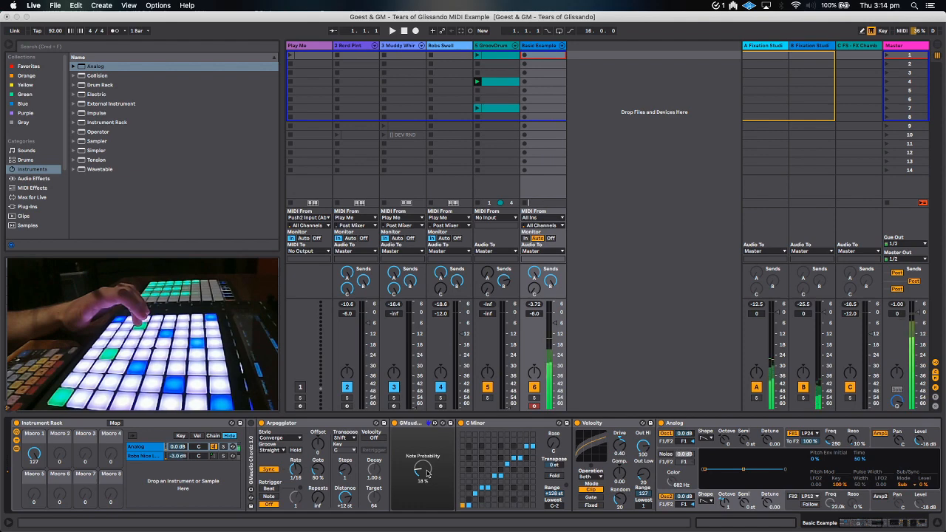
# Unfold and activate the GMaudio Chordz device, with its random voicing switched off.
pyautogui.doubleClick(252, 455)
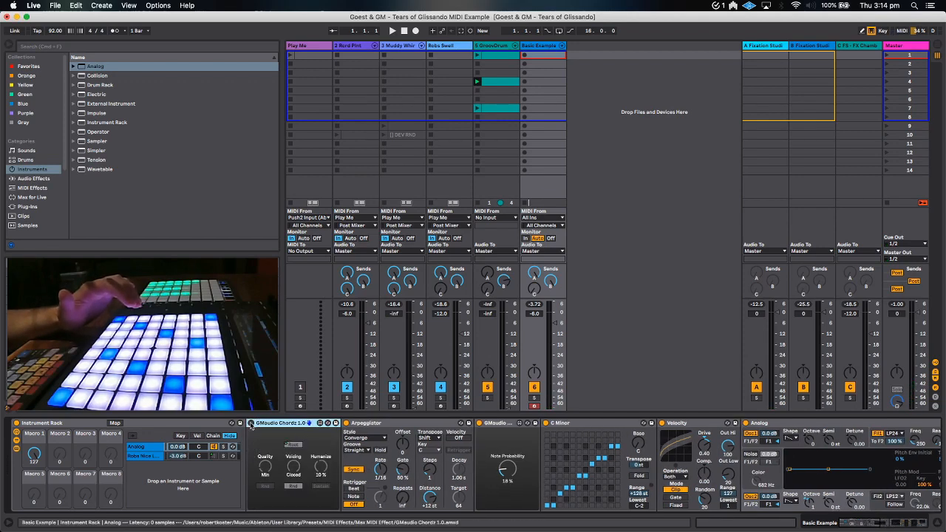
pyautogui.click(250, 424)
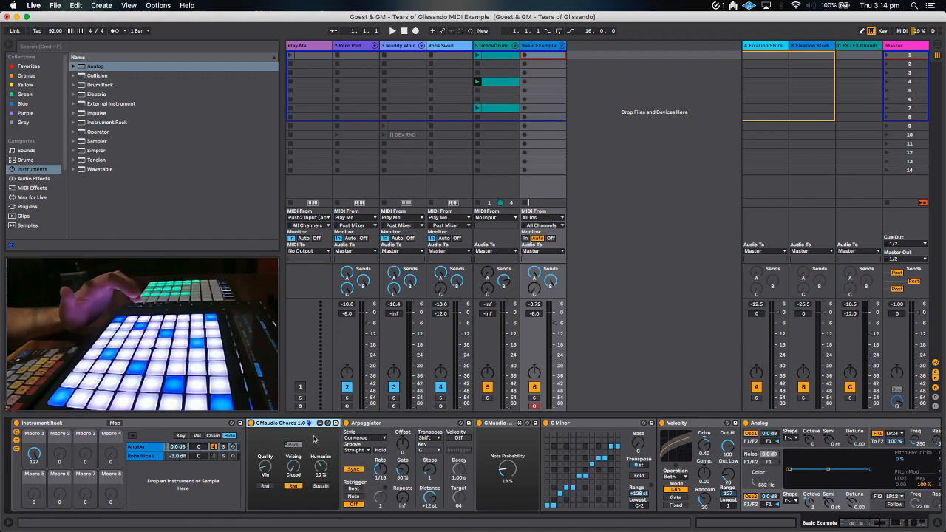
pyautogui.click(298, 486)
# Check the Arpeggiator's style options and bypass both the Note Probability and Arpeggiator devices.
pyautogui.click(479, 424)
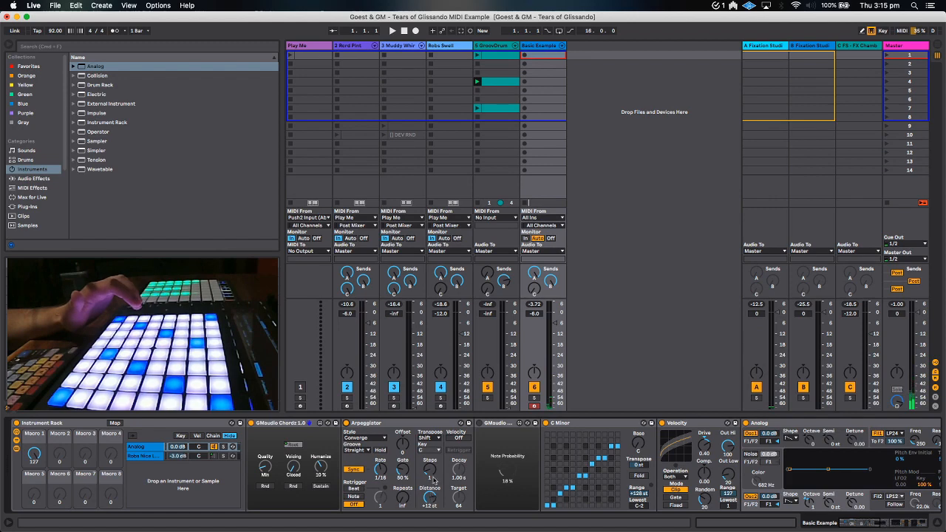
pyautogui.click(364, 439)
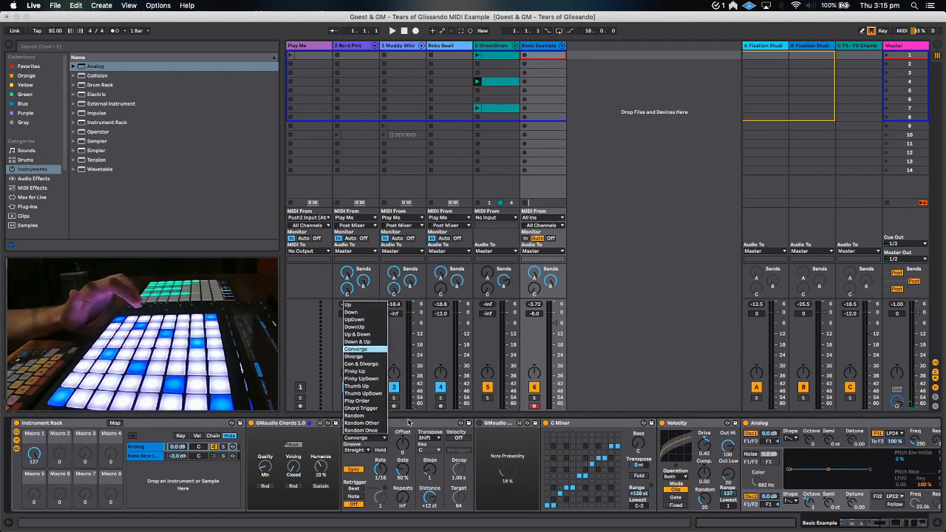
pyautogui.click(409, 421)
pyautogui.click(346, 423)
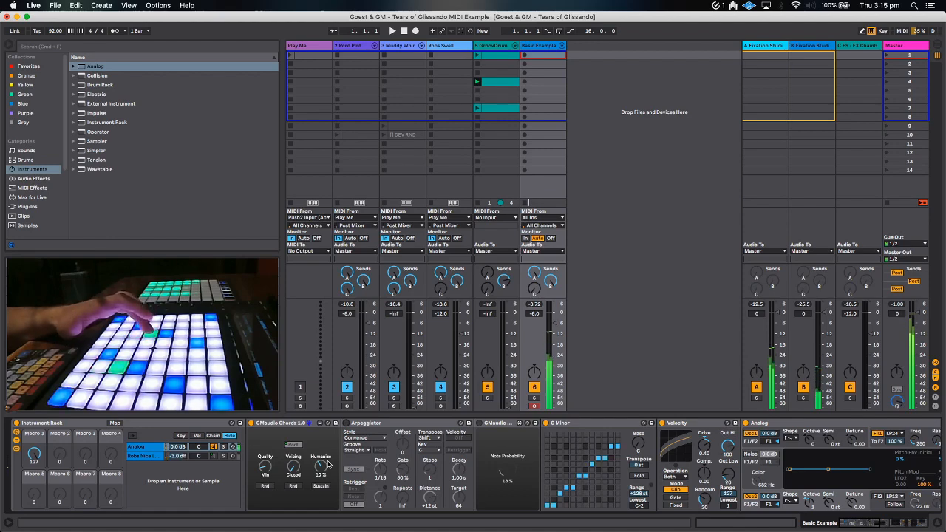
# Compare the sound with GMaudio Chordz bypassed and active, and enable its random voicing.
pyautogui.click(251, 424)
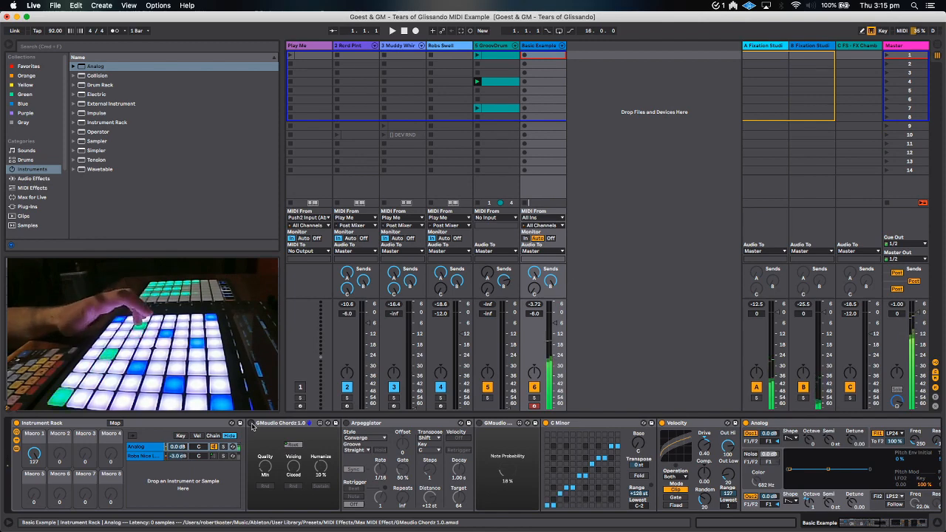
pyautogui.click(251, 423)
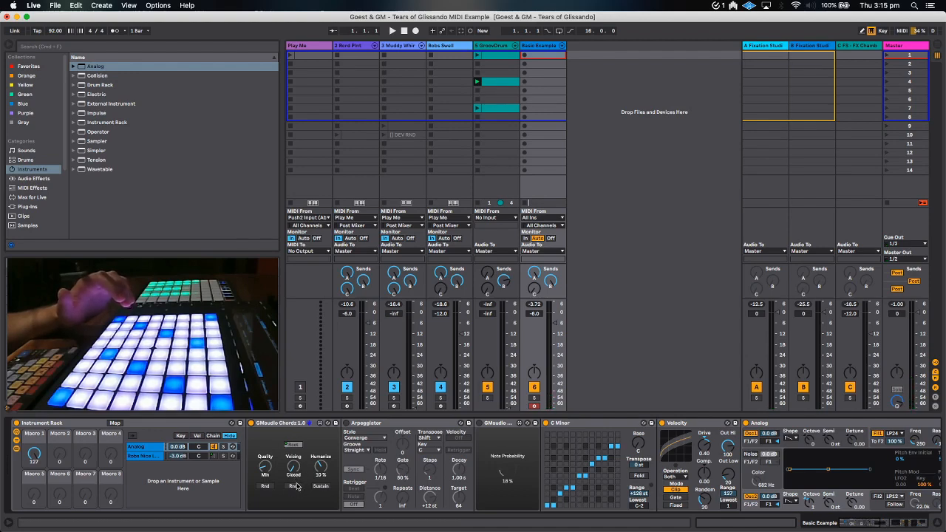
pyautogui.moveTo(295, 467); pyautogui.dragTo(295, 469)
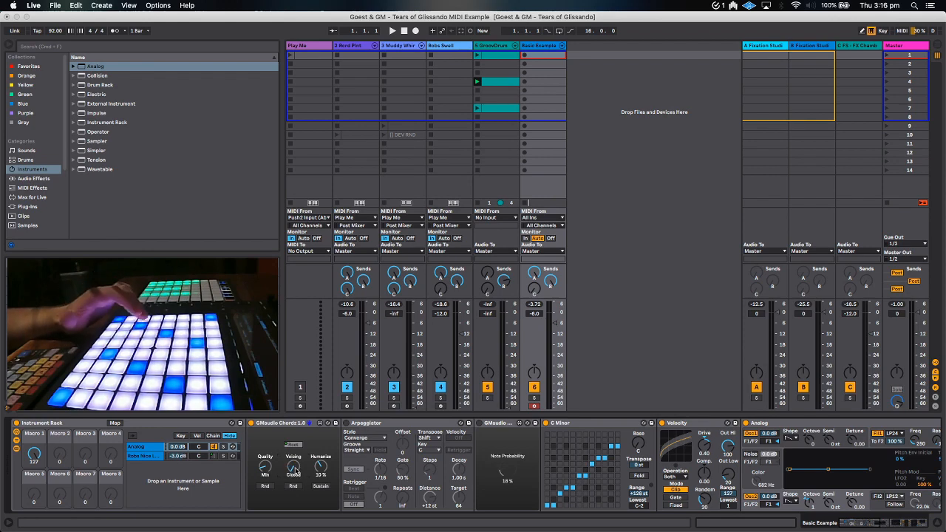
pyautogui.click(294, 486)
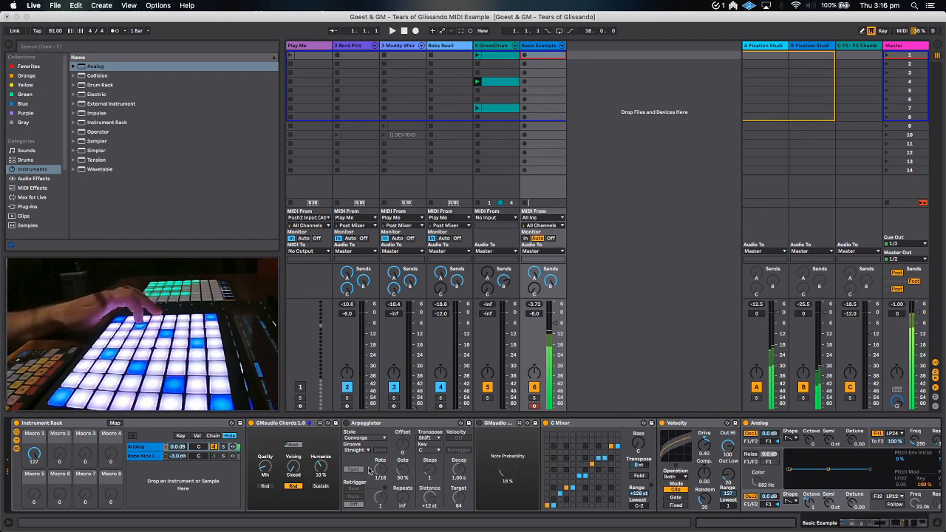
# Reactivate the Arpeggiator and Note Probability devices and set the note probability to 50%.
pyautogui.click(347, 423)
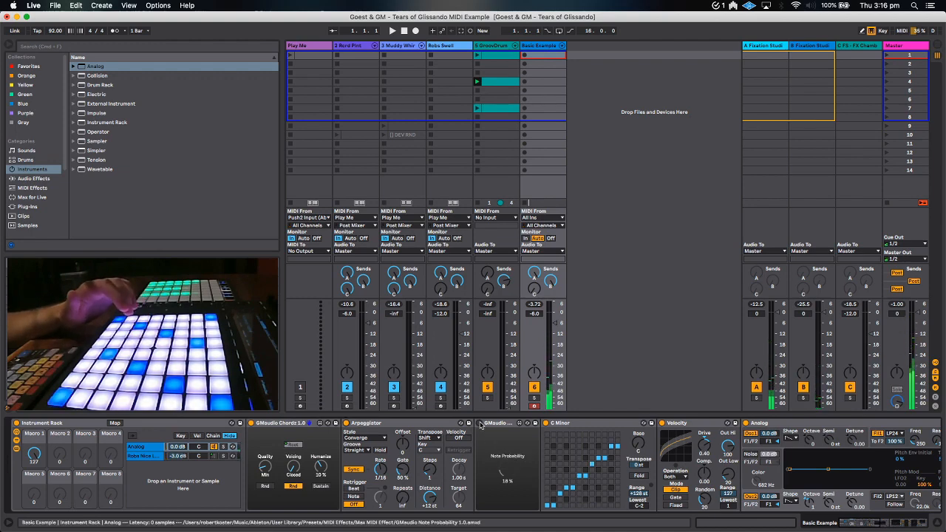
pyautogui.moveTo(505, 470); pyautogui.dragTo(512, 450)
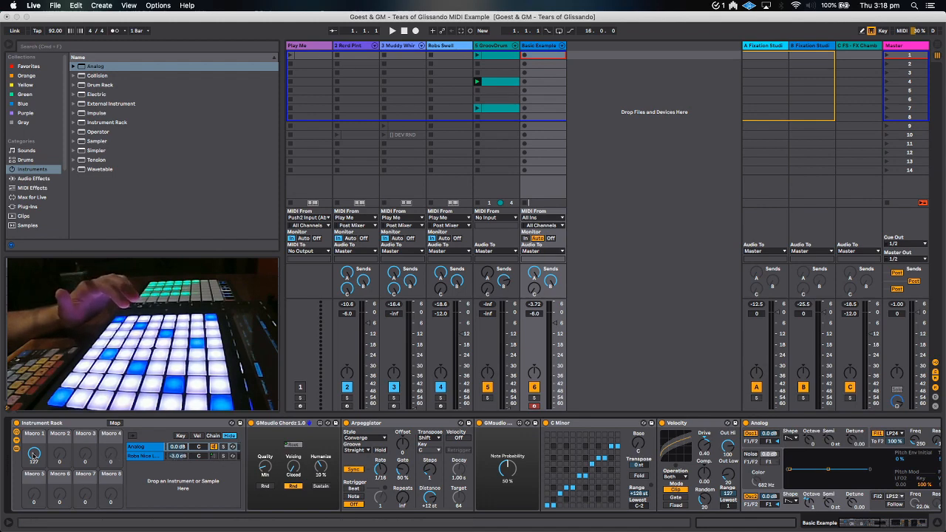
# Set the Instrument Rack's Macro 1 to 0 and show the devices of the rack's second chain.
pyautogui.moveTo(34, 454); pyautogui.dragTo(34, 517)
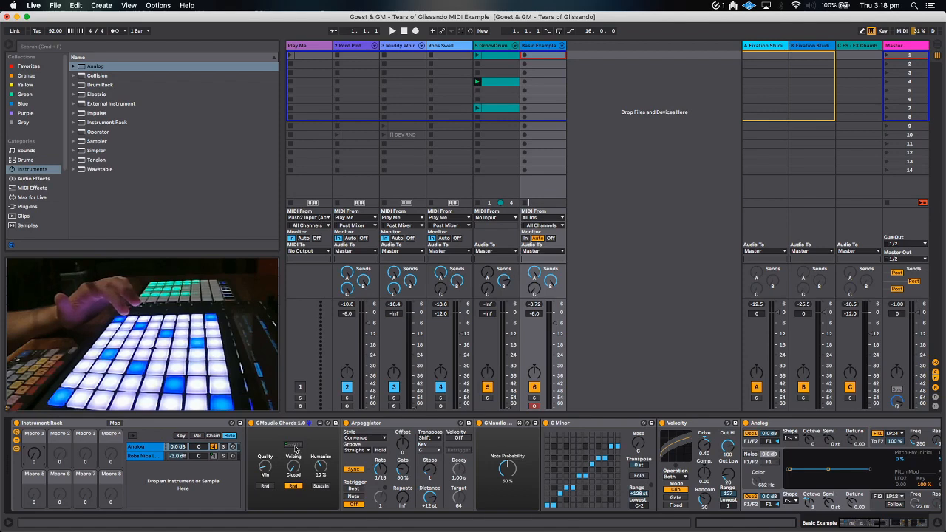
pyautogui.click(139, 456)
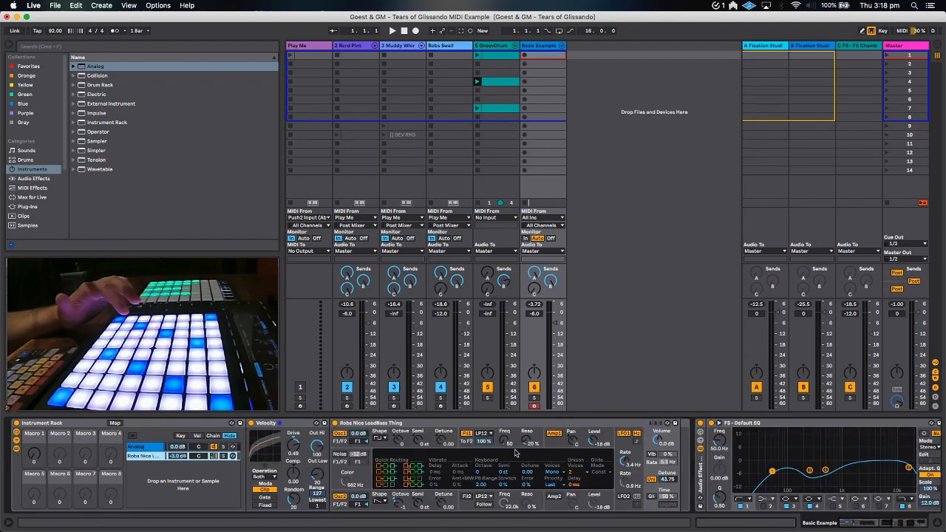
# Mute the Instrument Rack's Analog chain, briefly switching it back on to compare, and select the GMaudio Chordz device.
pyautogui.click(214, 447)
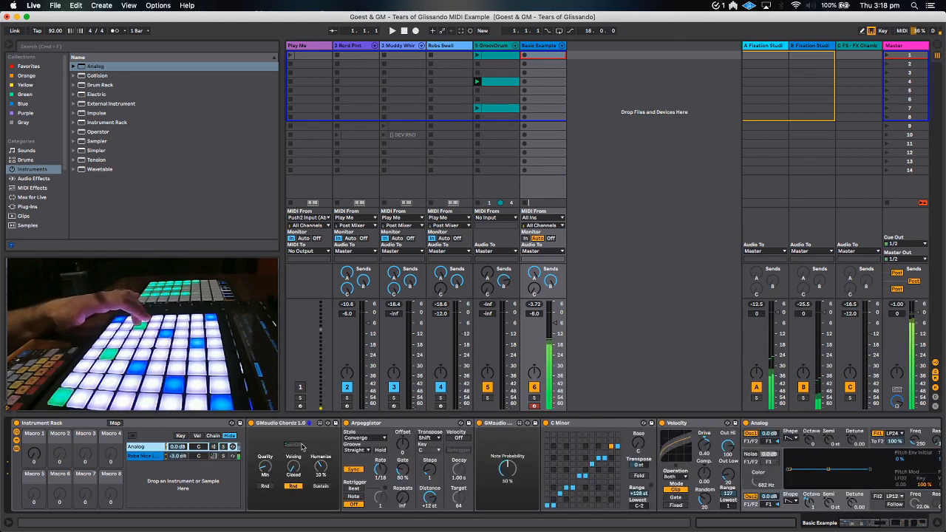
pyautogui.click(213, 447)
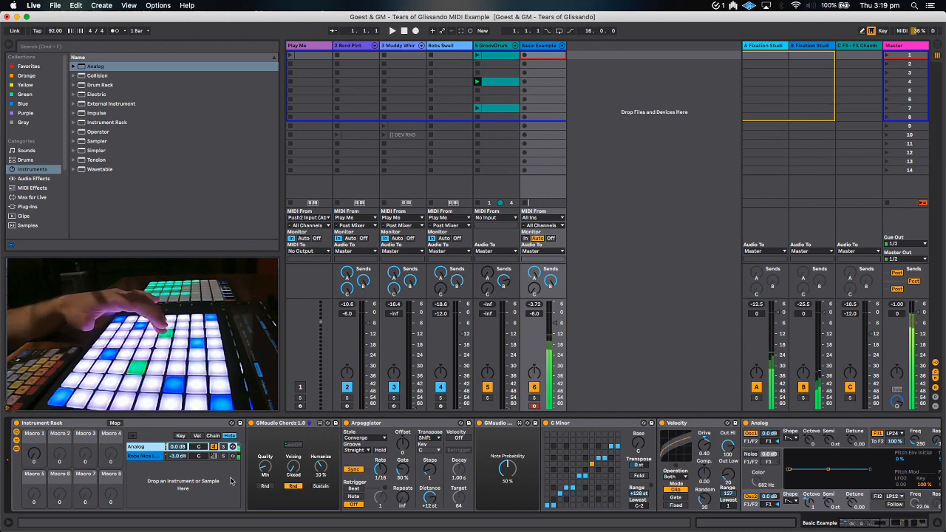
pyautogui.click(214, 447)
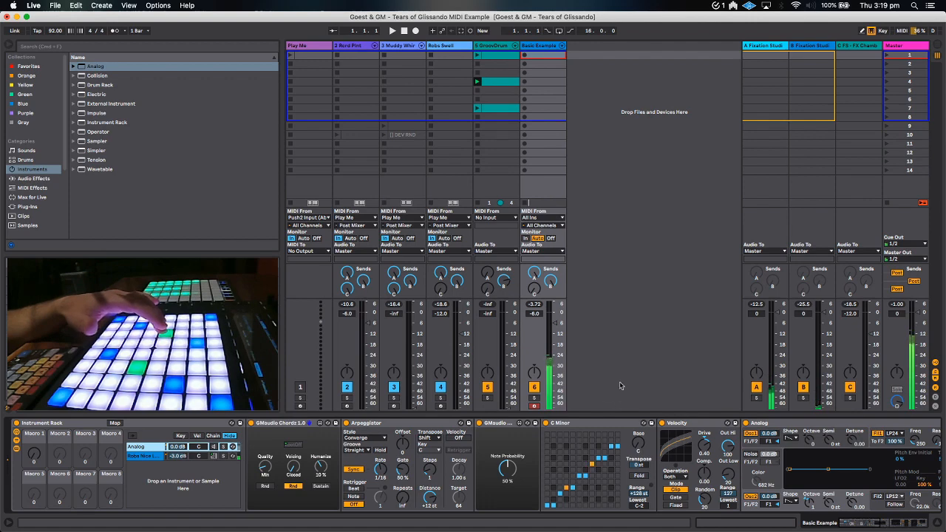
pyautogui.click(302, 427)
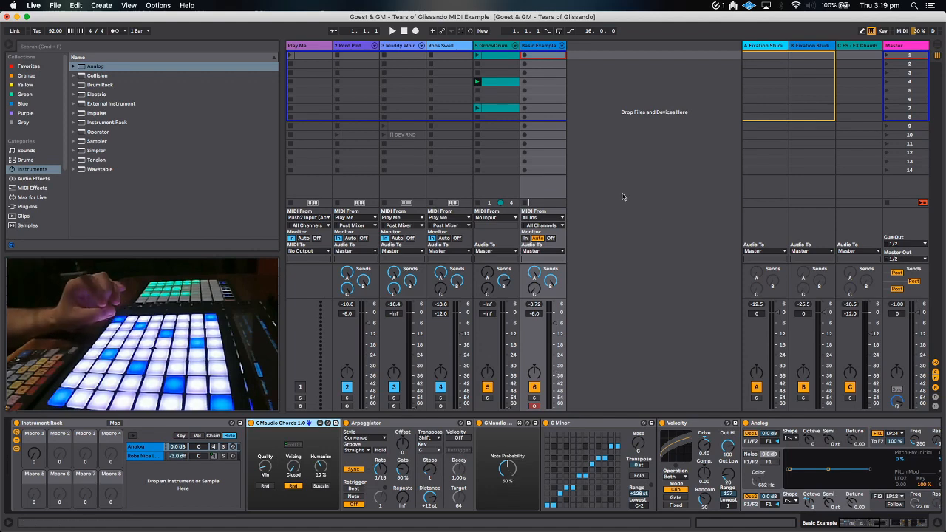
# Mute tracks 3 and 4 and select the GMaudio Chordz device in the 2 Rcrd Pint chain.
pyautogui.click(311, 48)
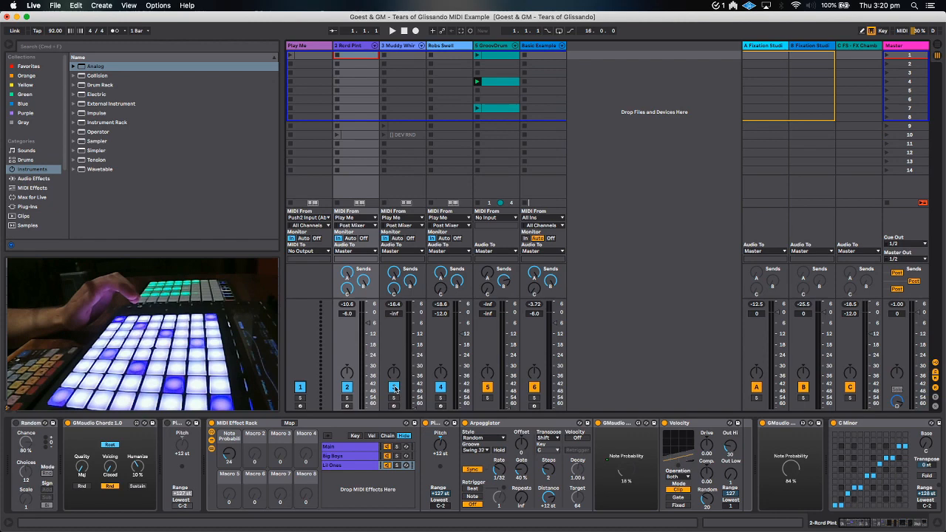
pyautogui.click(393, 387)
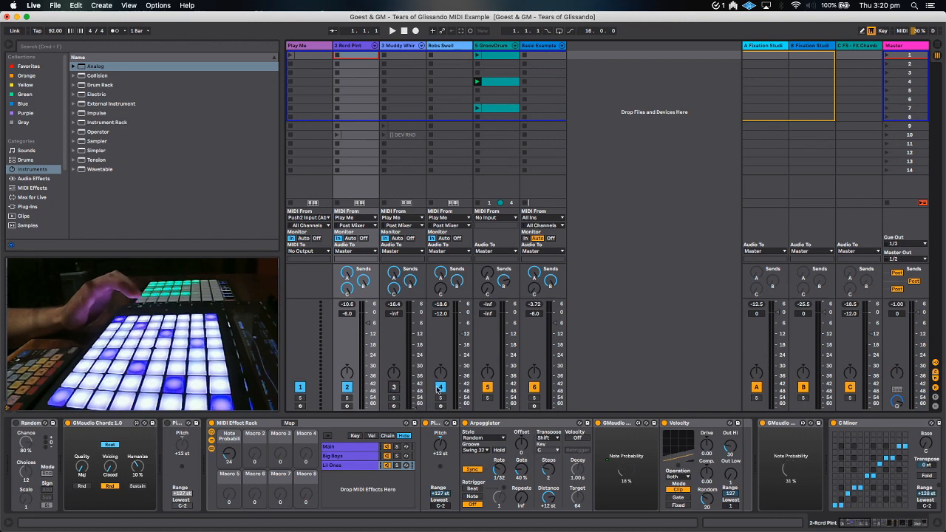
pyautogui.click(439, 388)
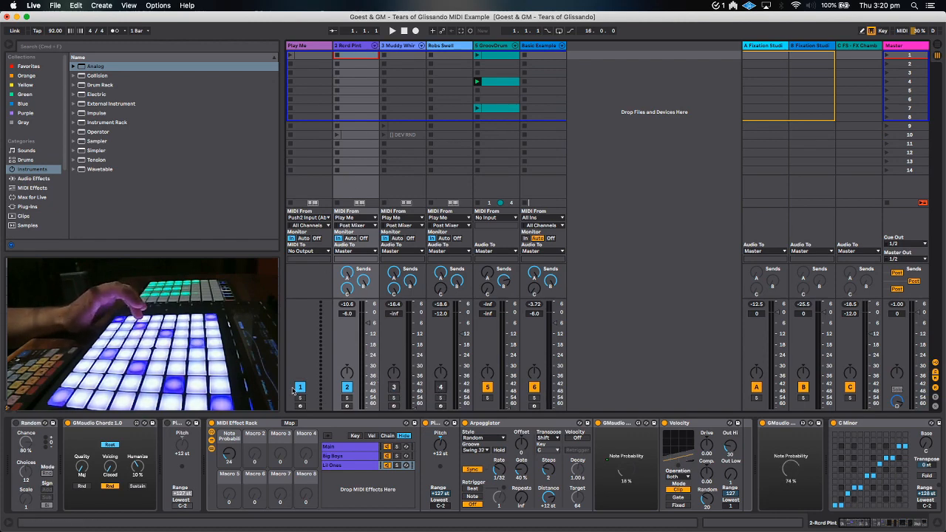
pyautogui.click(115, 423)
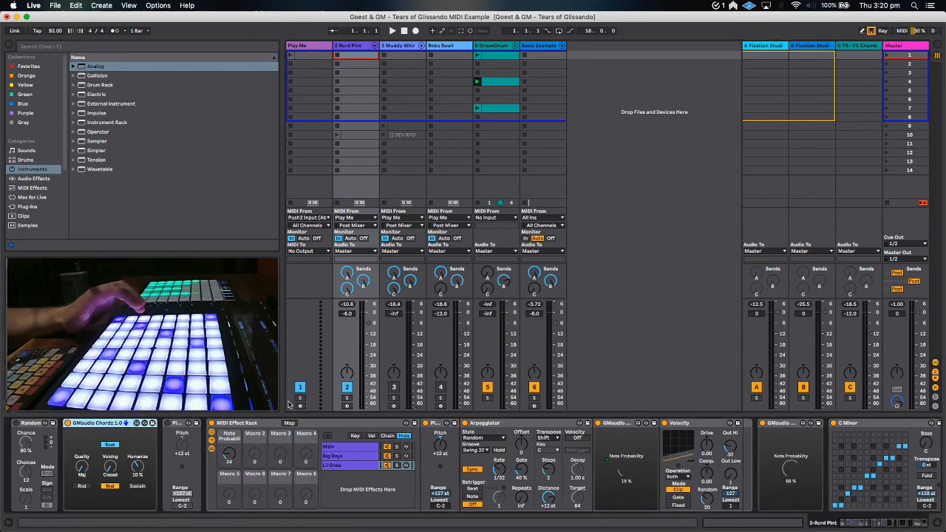
# Deactivate the Lil Ones, Big Boys and Main chains of the MIDI Effect Rack and add a new empty chain.
pyautogui.click(387, 465)
pyautogui.click(387, 457)
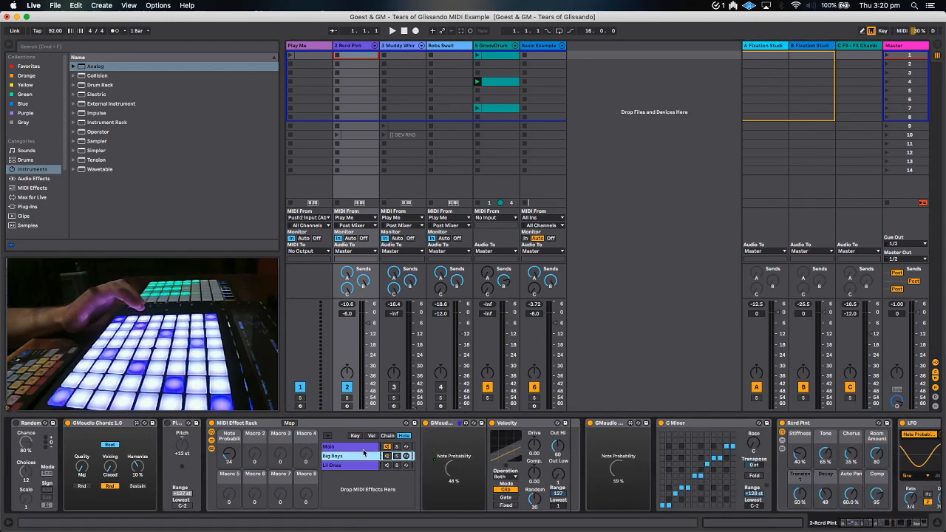
pyautogui.click(360, 447)
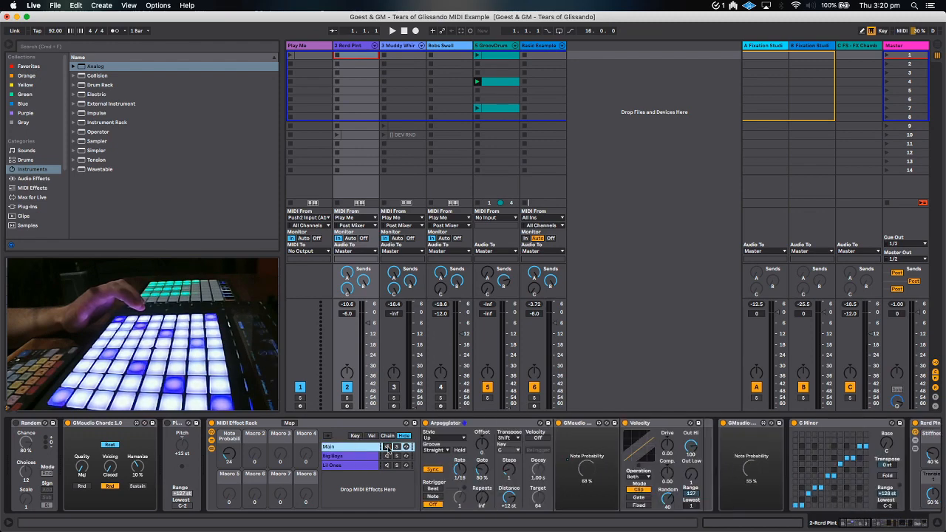
pyautogui.rightClick(368, 481)
pyautogui.click(381, 486)
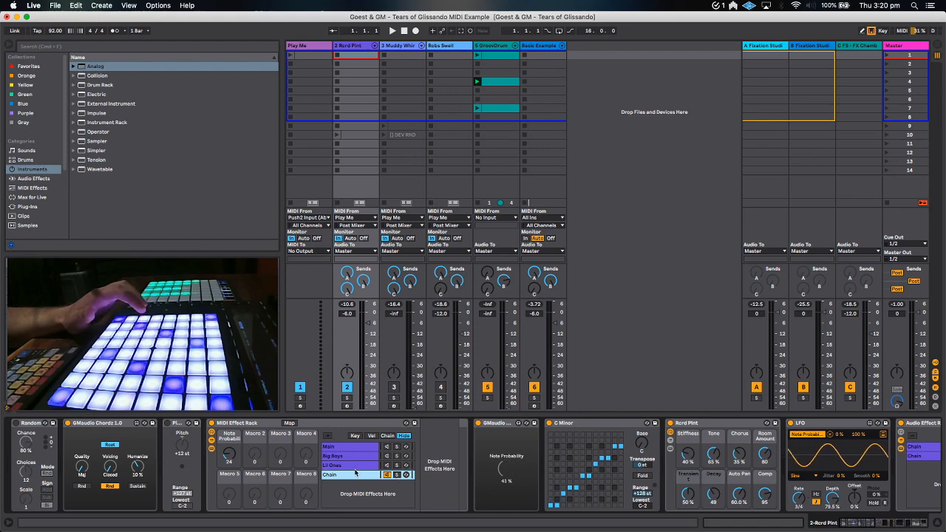
# Select the GMaudio Chordz device and briefly show the chain list of the Rcrd Pint rack.
pyautogui.click(113, 425)
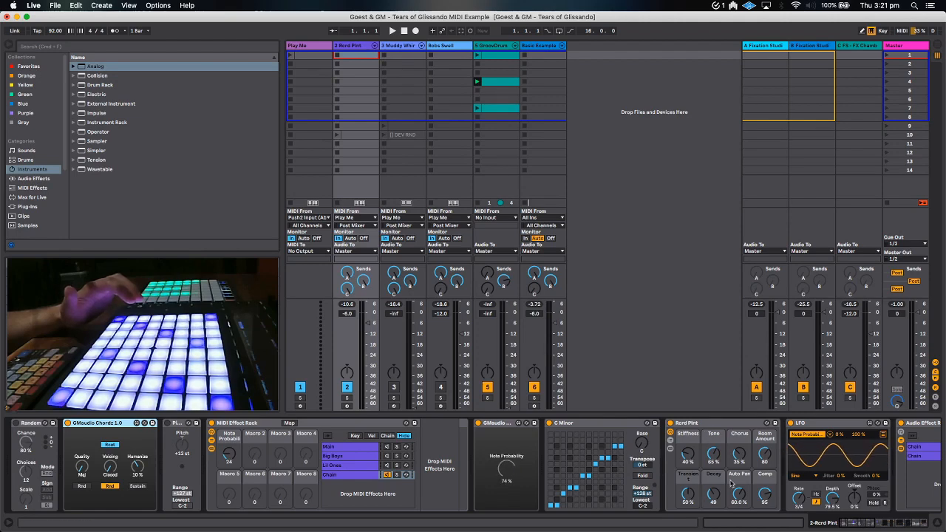
pyautogui.click(670, 441)
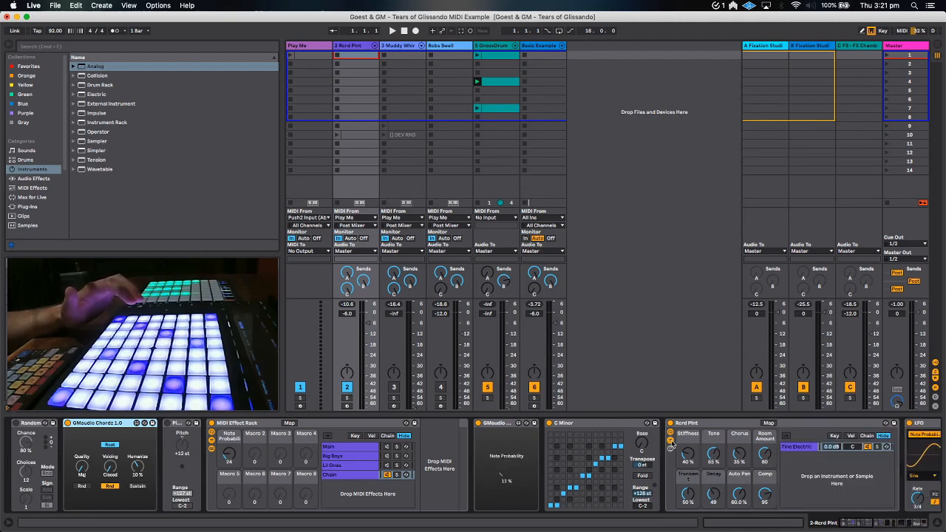
pyautogui.click(670, 441)
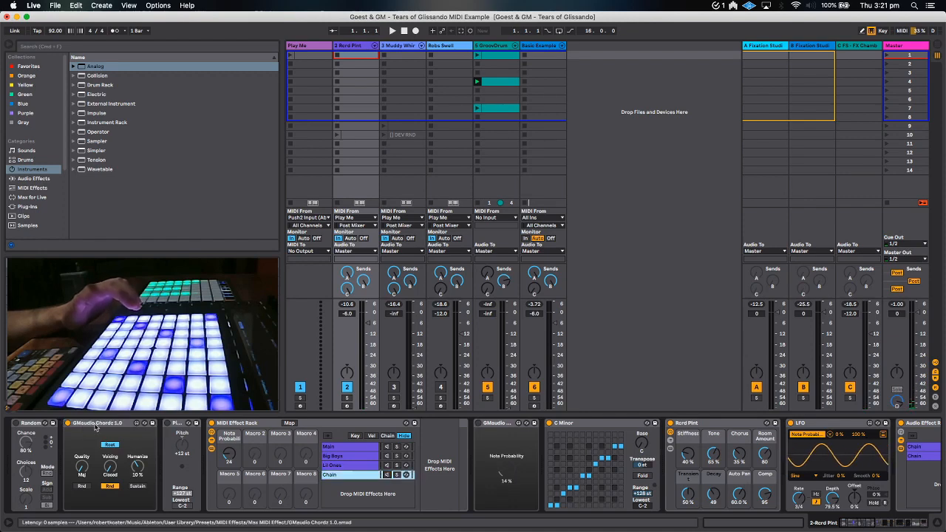
# Audition the Main, Big Boys and Lil Ones chains of the MIDI Effect Rack by soloing each one in turn.
pyautogui.click(332, 447)
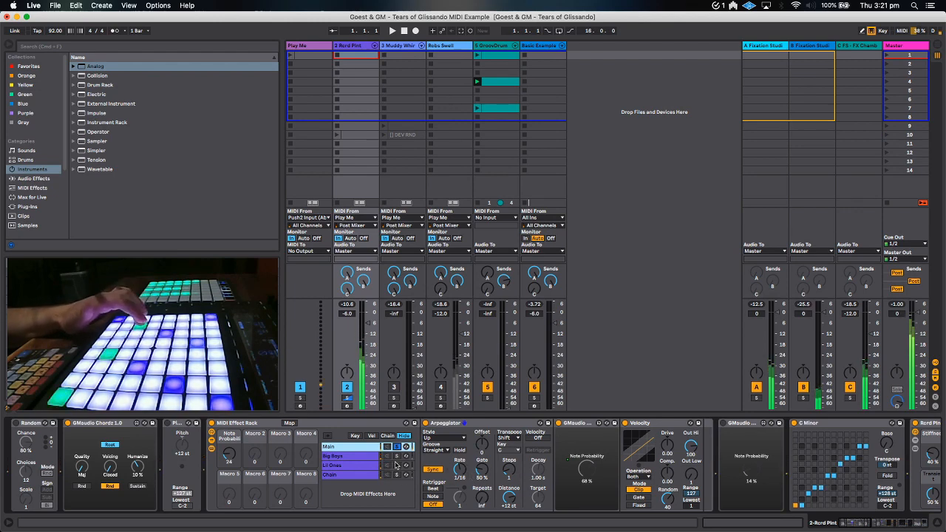
pyautogui.click(362, 457)
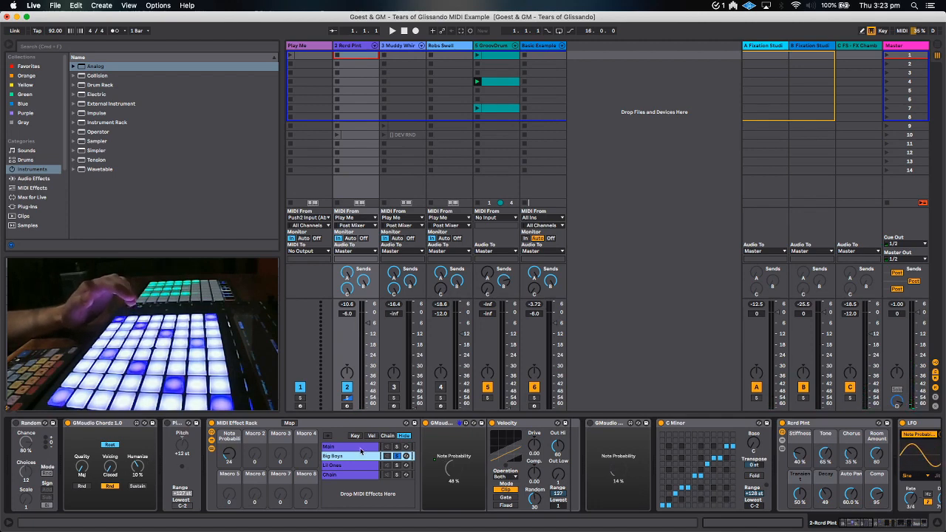
pyautogui.click(397, 465)
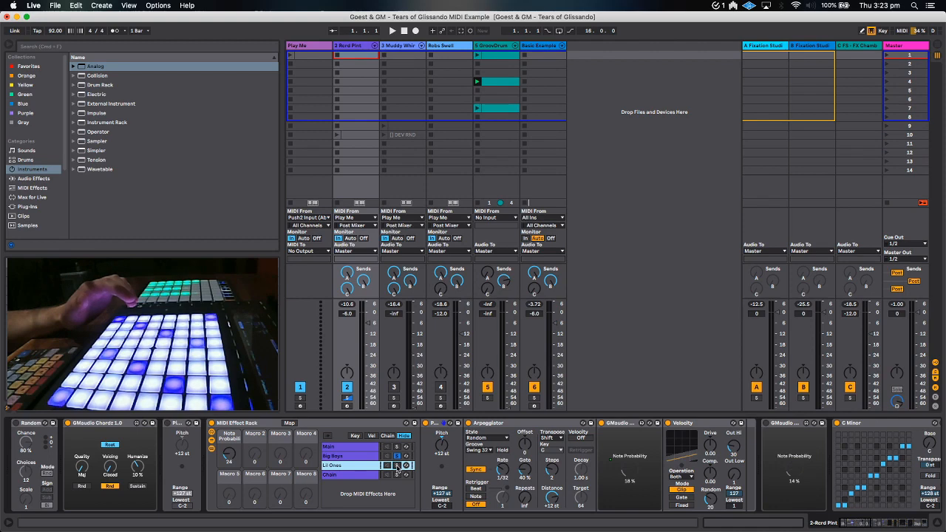
pyautogui.click(397, 457)
pyautogui.click(370, 466)
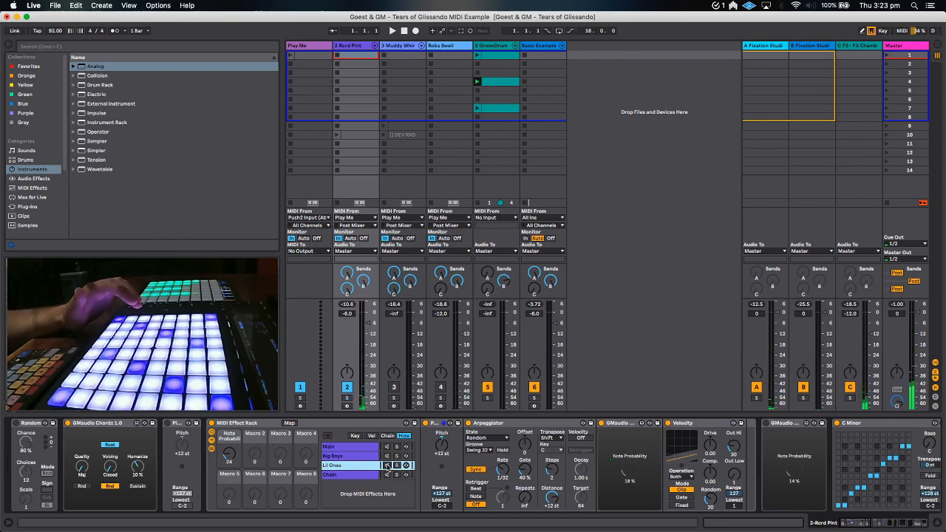
# Reactivate the Lil Ones, Big Boys and Main chains of the MIDI Effect Rack.
pyautogui.click(387, 466)
pyautogui.click(387, 456)
pyautogui.click(387, 447)
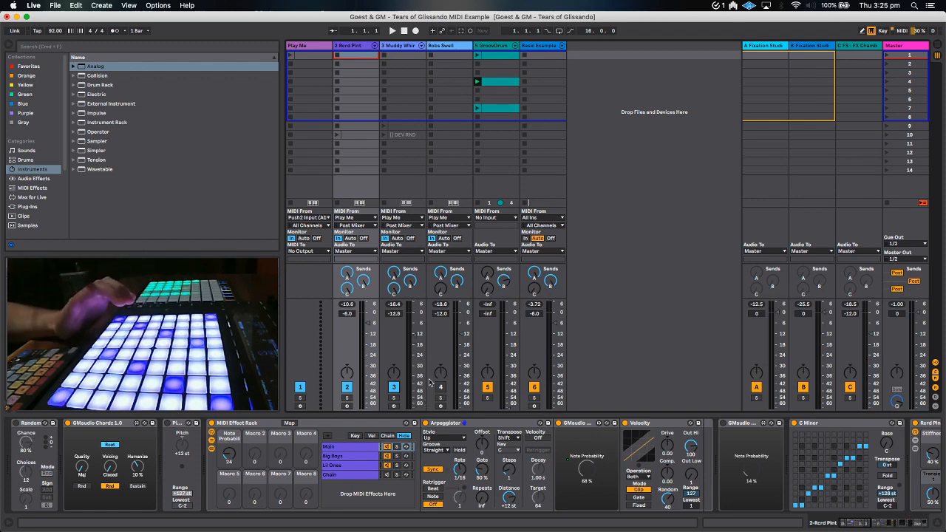
# Mute track 2 to hear the Muddy Whirl track alone, and activate track 4 with the Robs Swell devices shown.
pyautogui.click(387, 397)
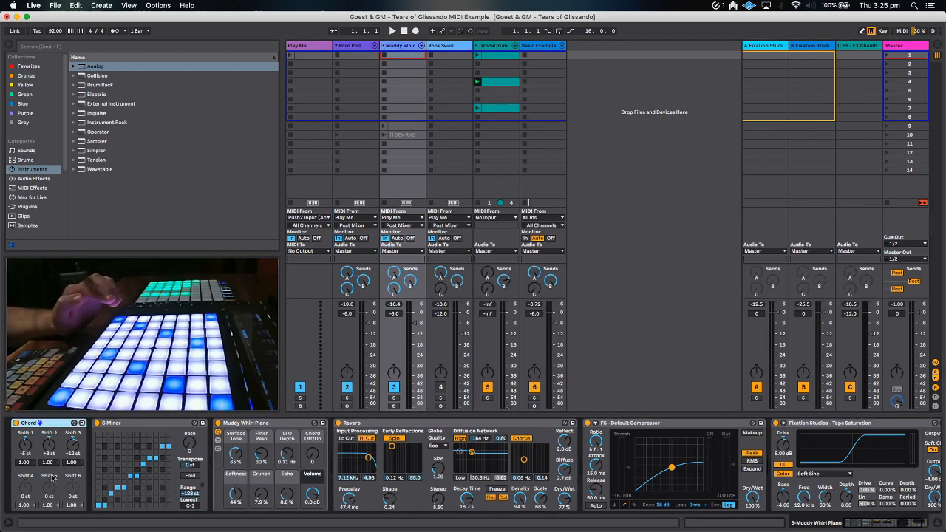
pyautogui.click(349, 391)
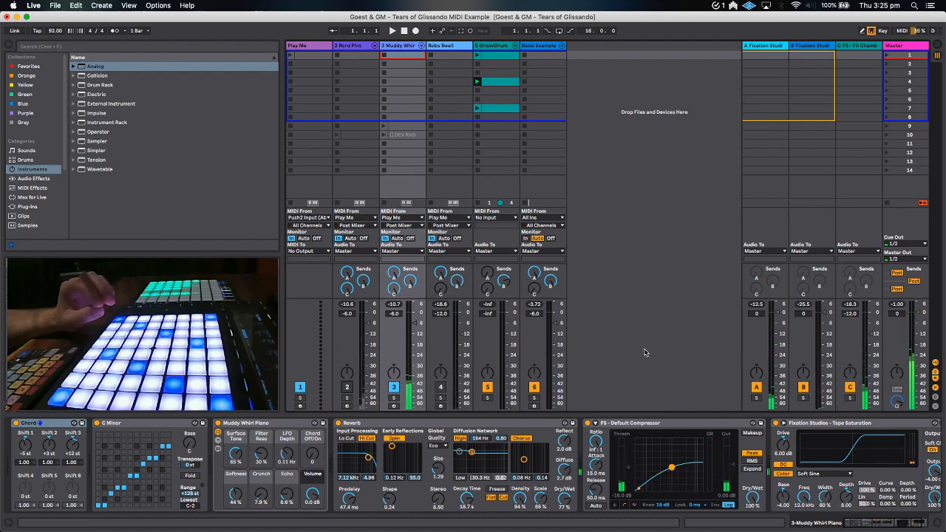
pyautogui.click(440, 387)
pyautogui.click(446, 51)
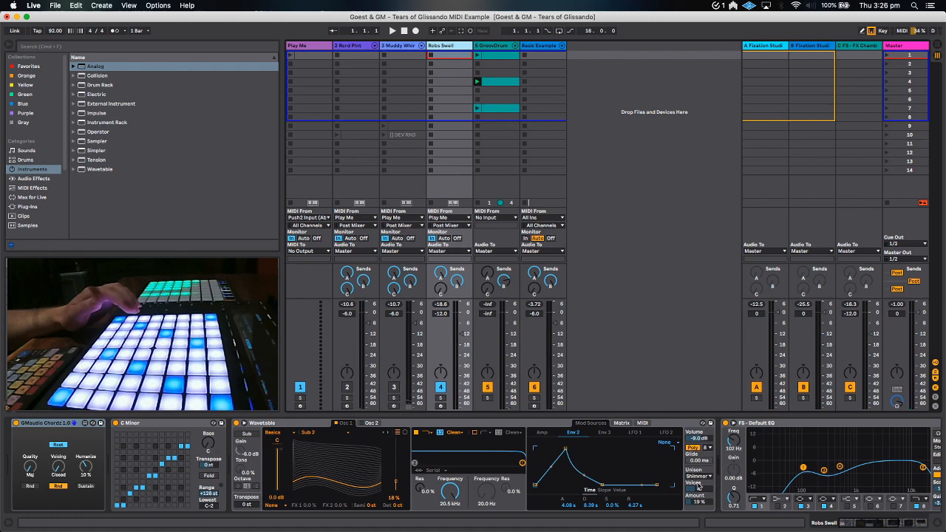
pyautogui.moveTo(855, 524)
pyautogui.mouseDown()
pyautogui.moveTo(893, 524)
pyautogui.moveTo(839, 524)
pyautogui.mouseUp()
# Reactivate tracks 3 and 2 and select the Play Me track.
pyautogui.click(394, 387)
pyautogui.click(348, 389)
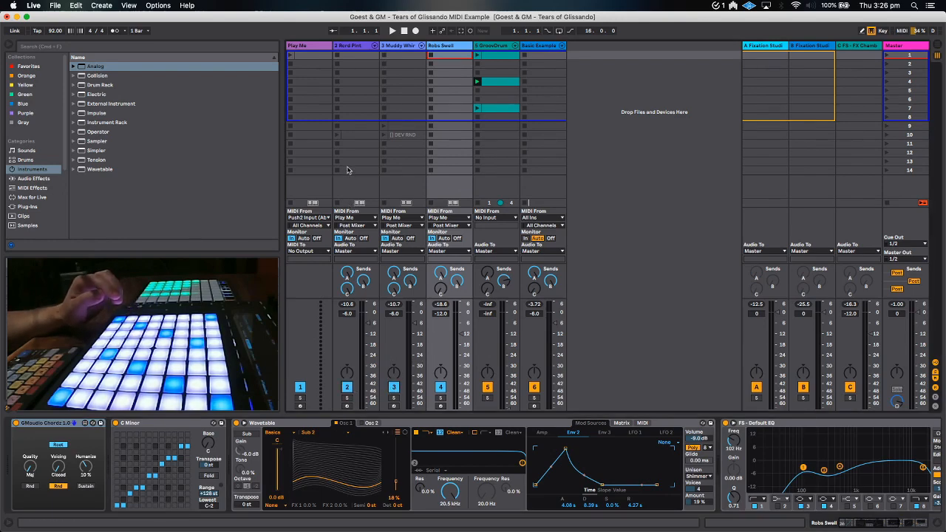
pyautogui.click(311, 48)
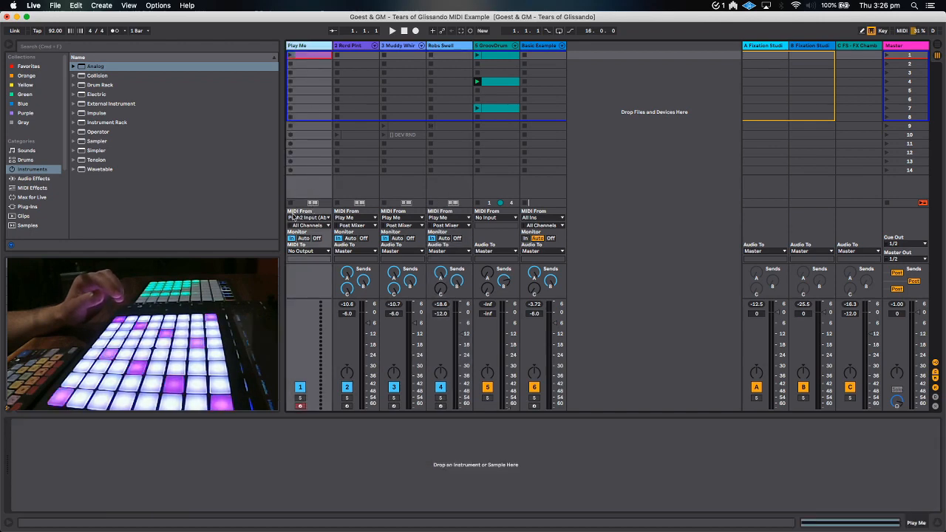
# Compare the device chains of the Rcrd Pint, Muddy Whirl and Robs Swell tracks, returning to the Play Me track.
pyautogui.click(360, 48)
pyautogui.click(401, 46)
pyautogui.click(442, 47)
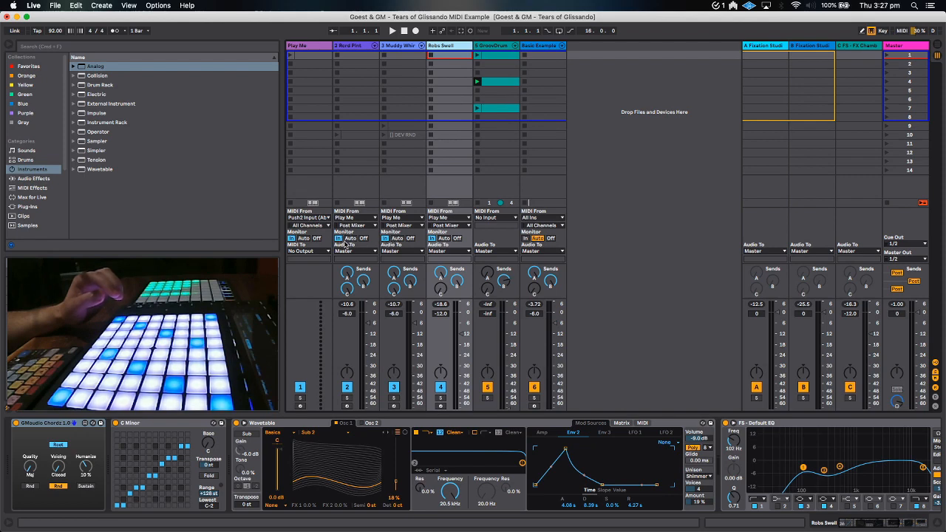
pyautogui.click(307, 186)
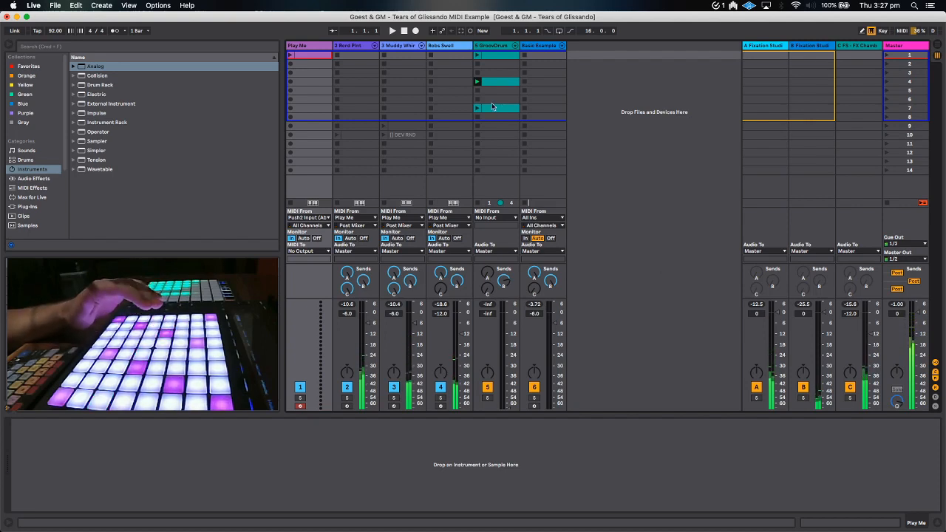
pyautogui.click(451, 47)
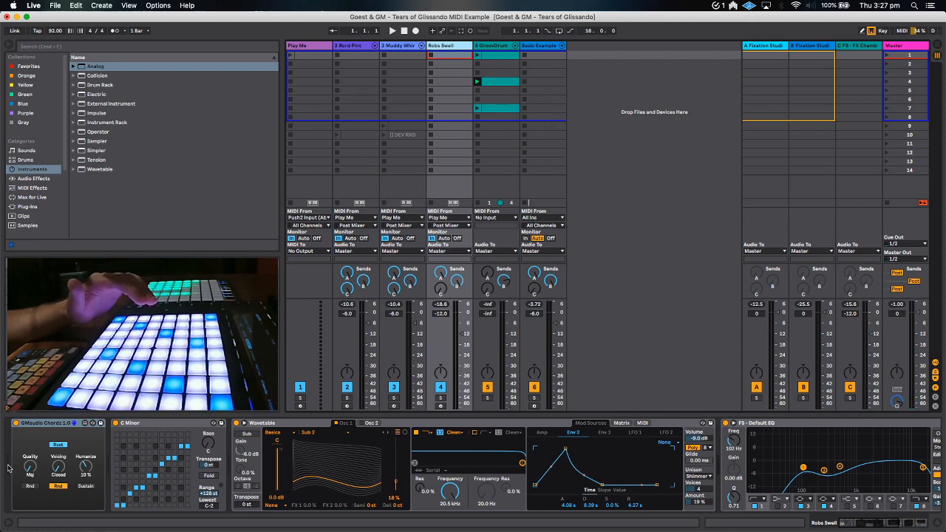
pyautogui.click(397, 46)
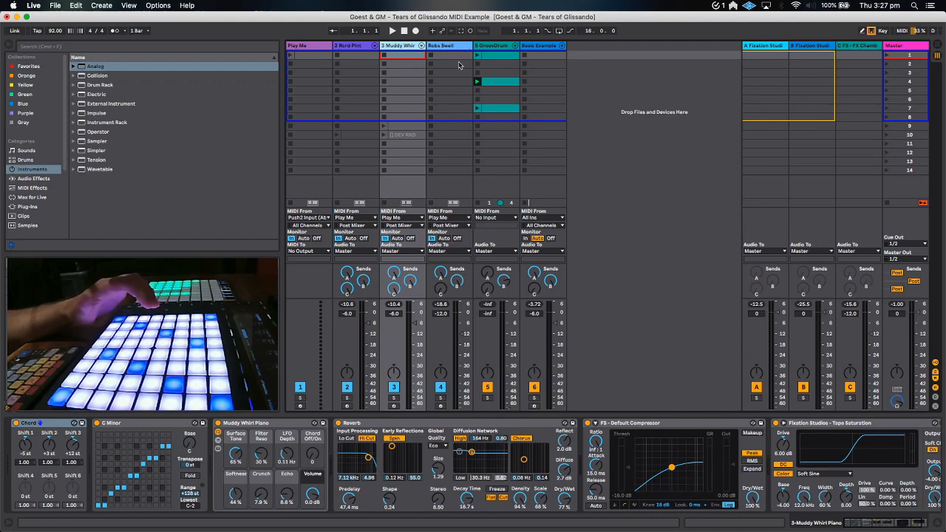
pyautogui.click(350, 46)
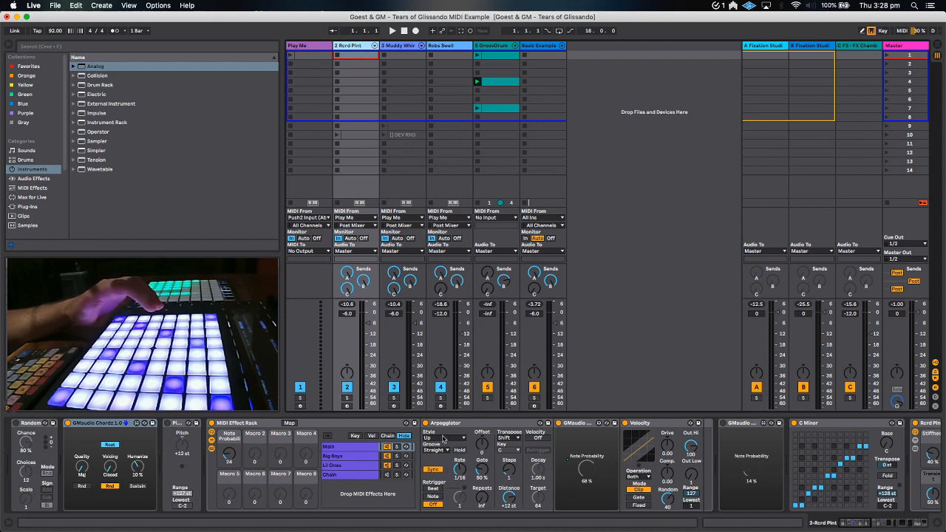
pyautogui.click(314, 218)
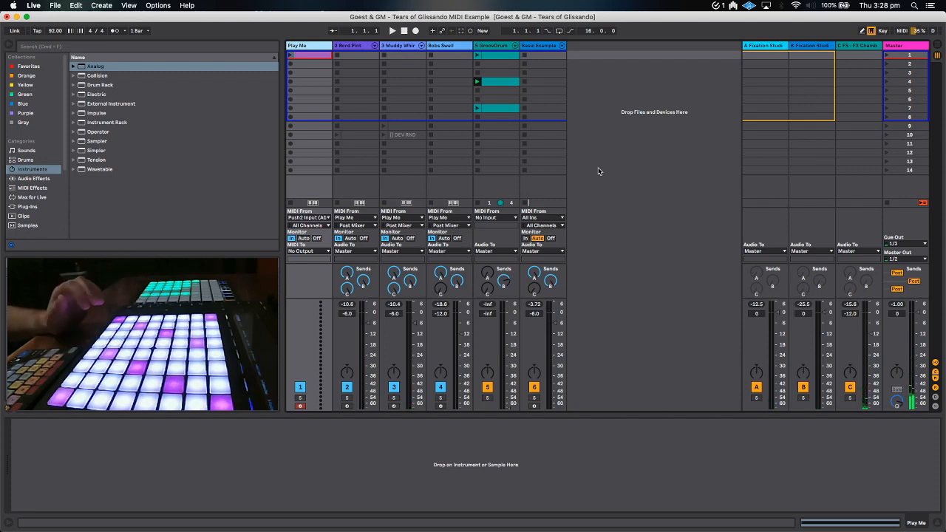
# Unfold the drum chains of the GroovDrum track and show the track's devices.
pyautogui.click(562, 47)
pyautogui.click(562, 48)
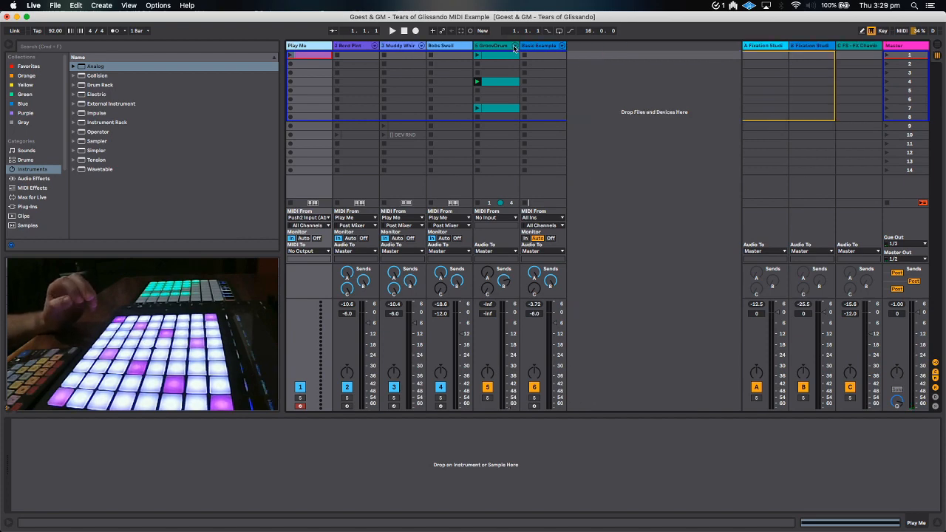
pyautogui.click(515, 48)
pyautogui.click(492, 49)
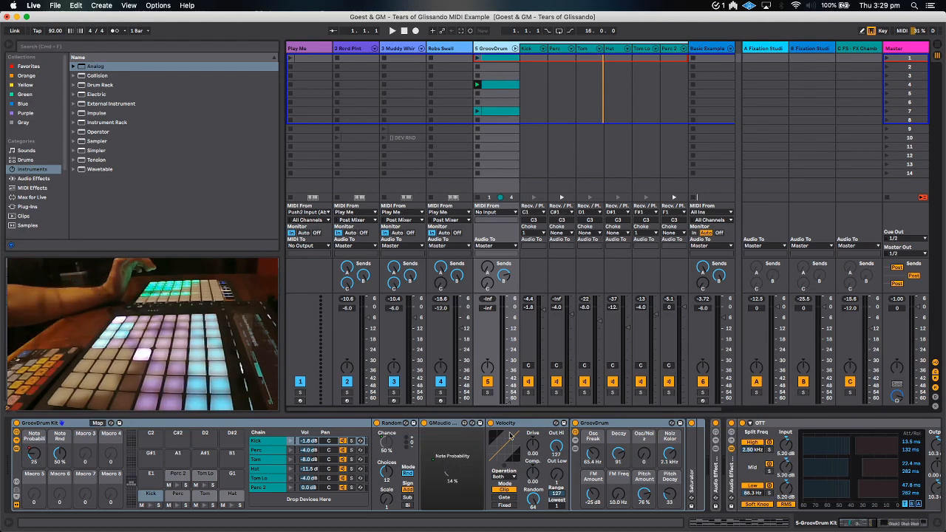
# Solo the GroovDrum track with its volume at -12 dB and start playback.
pyautogui.click(488, 393)
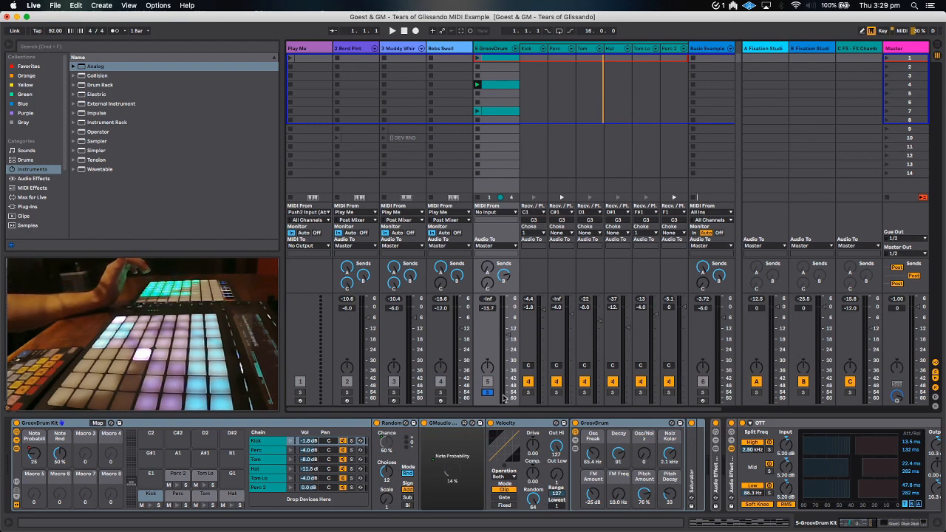
pyautogui.press('space')
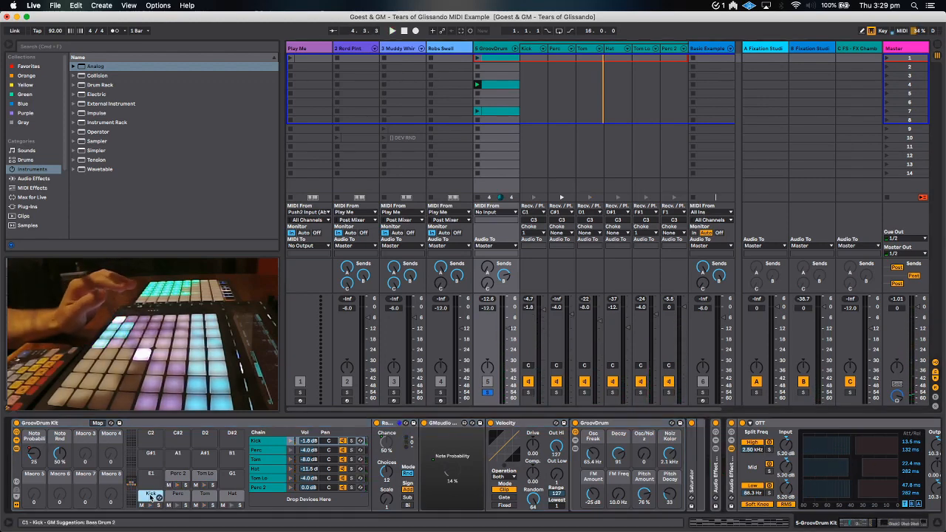
# Examine the device chains of the Perc, Tom, Hat and Tom Lo pads in the GroovDrum Kit.
pyautogui.click(178, 496)
pyautogui.click(203, 494)
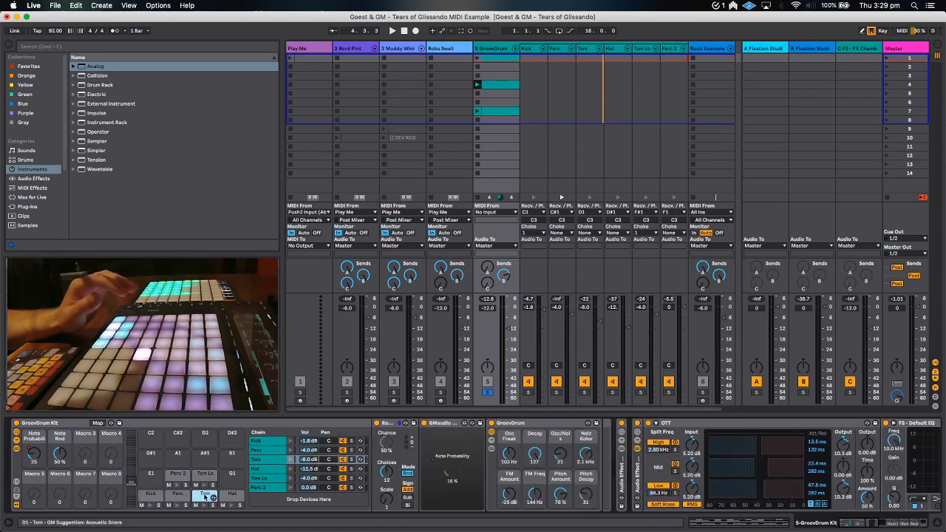
pyautogui.click(232, 495)
pyautogui.click(204, 476)
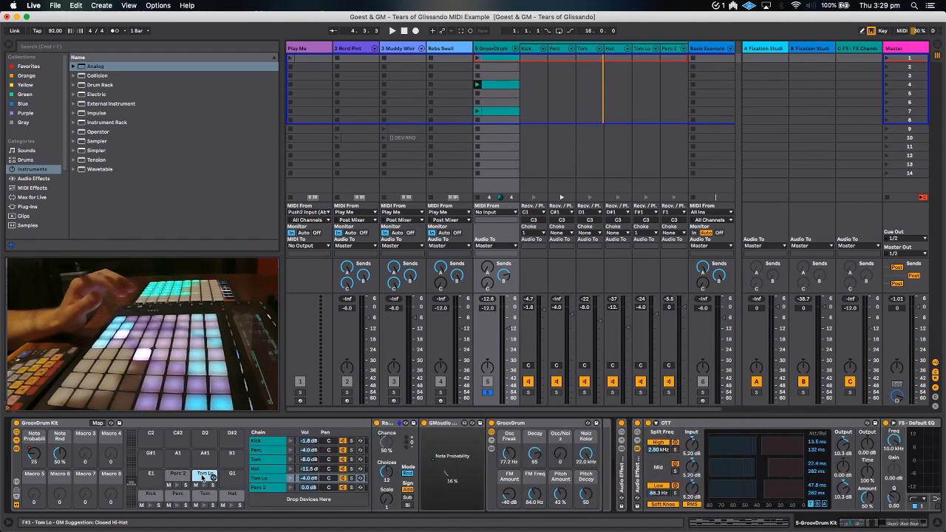
pyautogui.click(385, 439)
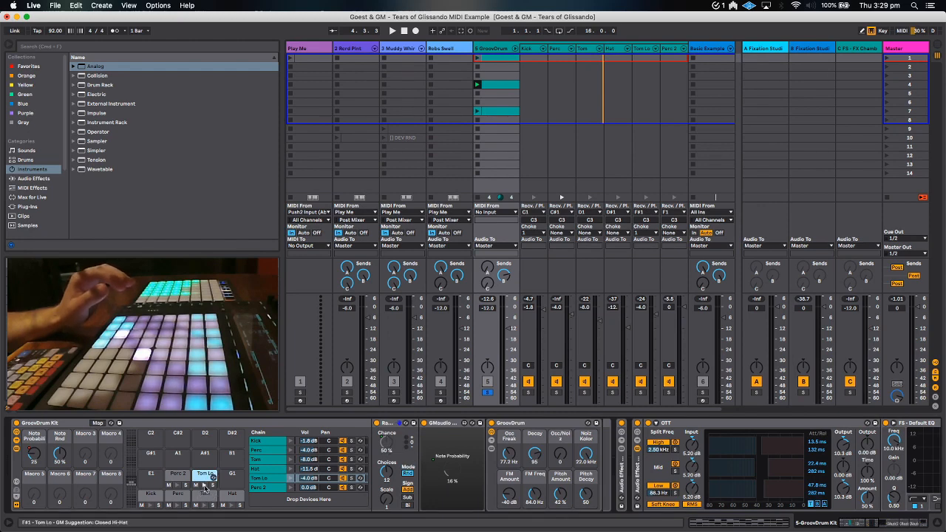
# Examine the chain list and instruments inside the Tom Lo pad's GroovDrum rack, and collapse the rack again.
pyautogui.click(550, 421)
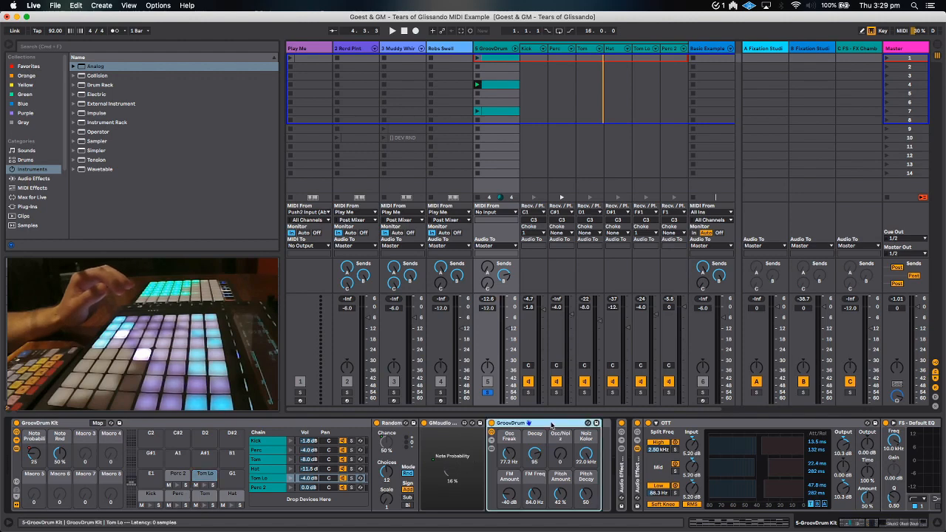
pyautogui.click(492, 442)
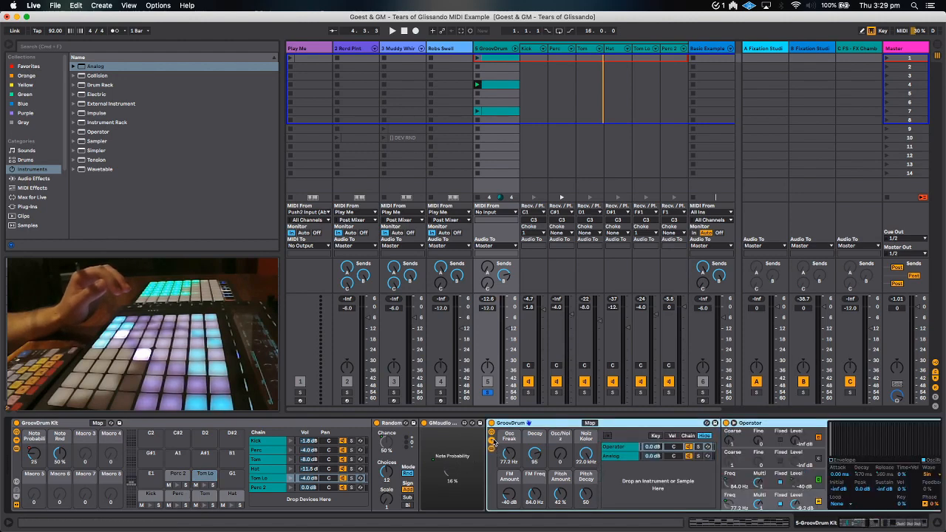
pyautogui.click(492, 449)
pyautogui.click(492, 452)
pyautogui.click(492, 453)
pyautogui.click(491, 441)
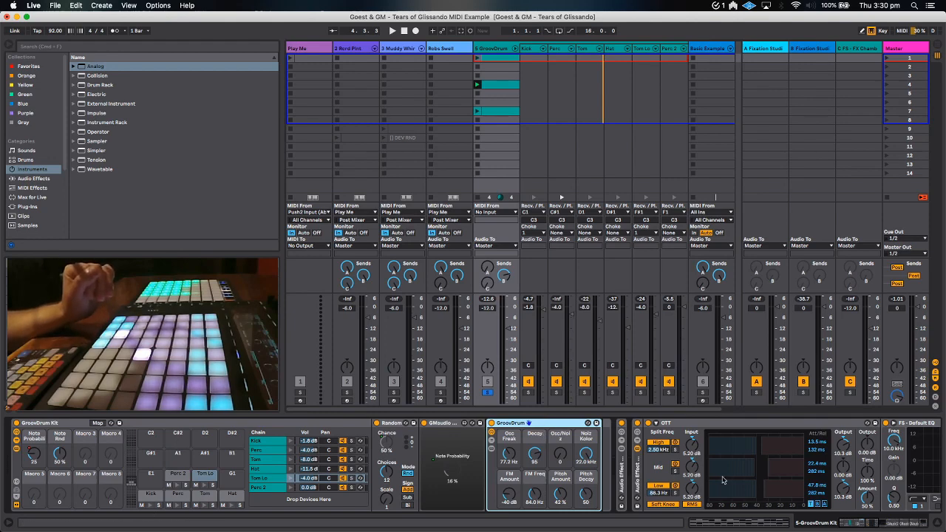
# Turn off the two audio effect racks following the GroovDrum instrument, plus both Dynamic EQ devices and the Saturator.
pyautogui.moveTo(878, 526); pyautogui.dragTo(894, 526)
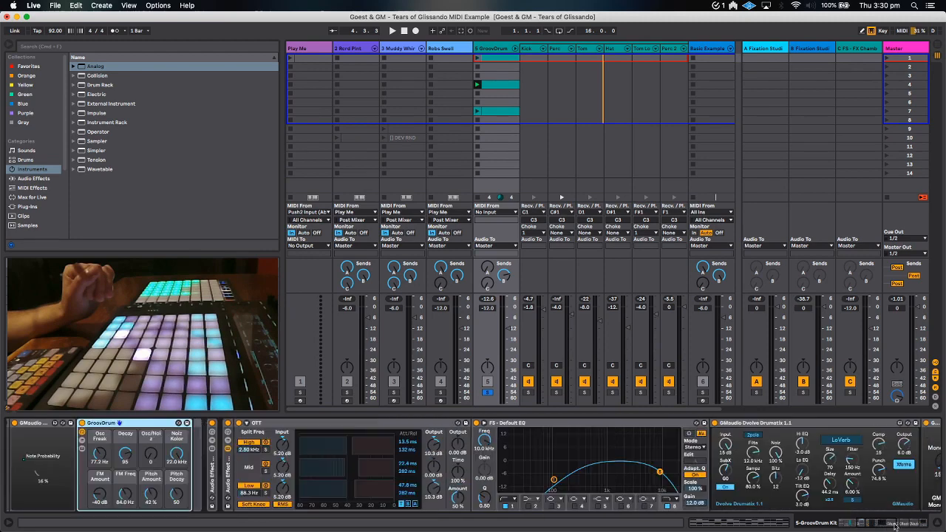
pyautogui.click(212, 425)
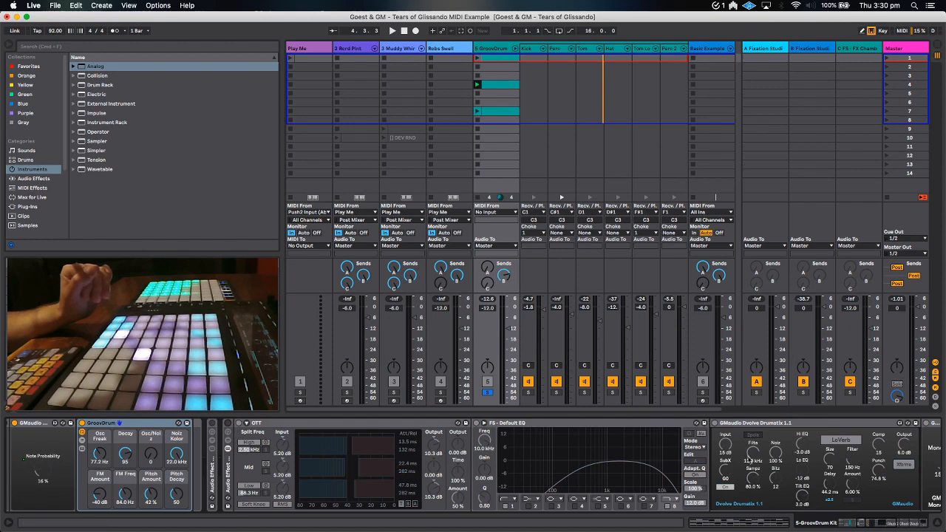
pyautogui.click(881, 526)
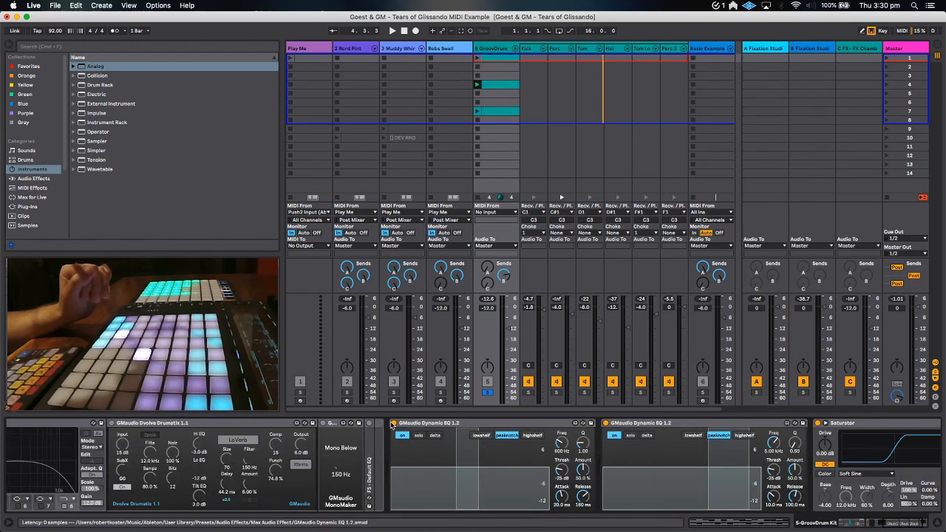
pyautogui.click(857, 527)
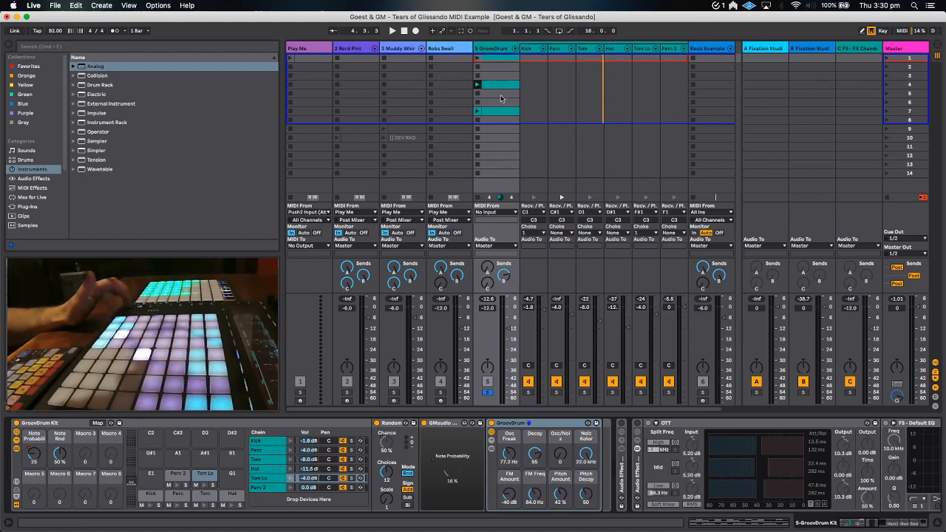
# Start playback and sweep the GroovDrum Kit's Note Probability macro between 0 and 127, leaving it at 22.
pyautogui.press('space')
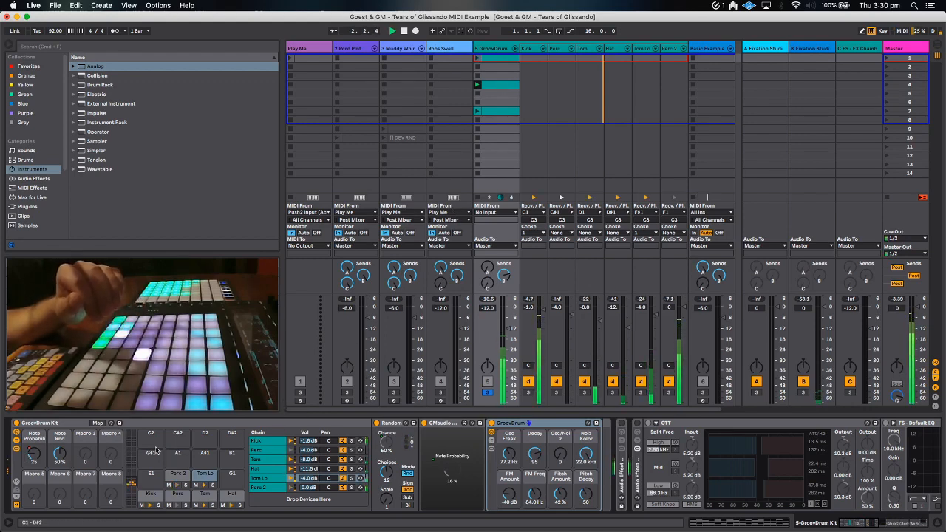
pyautogui.moveTo(31, 452); pyautogui.dragTo(31, 480)
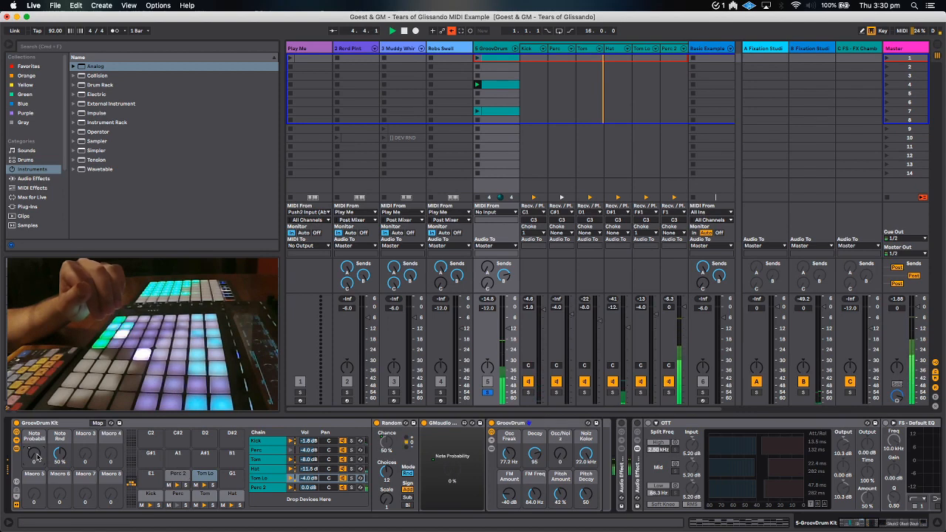
pyautogui.moveTo(33, 453); pyautogui.dragTo(33, 452)
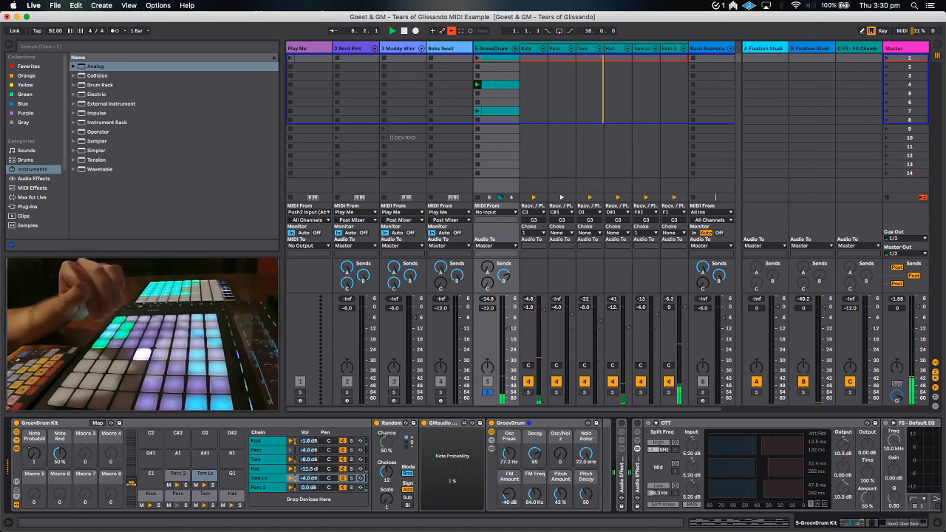
pyautogui.moveTo(33, 453)
pyautogui.mouseDown()
pyautogui.moveTo(33, 442)
pyautogui.moveTo(36, 457)
pyautogui.mouseUp()
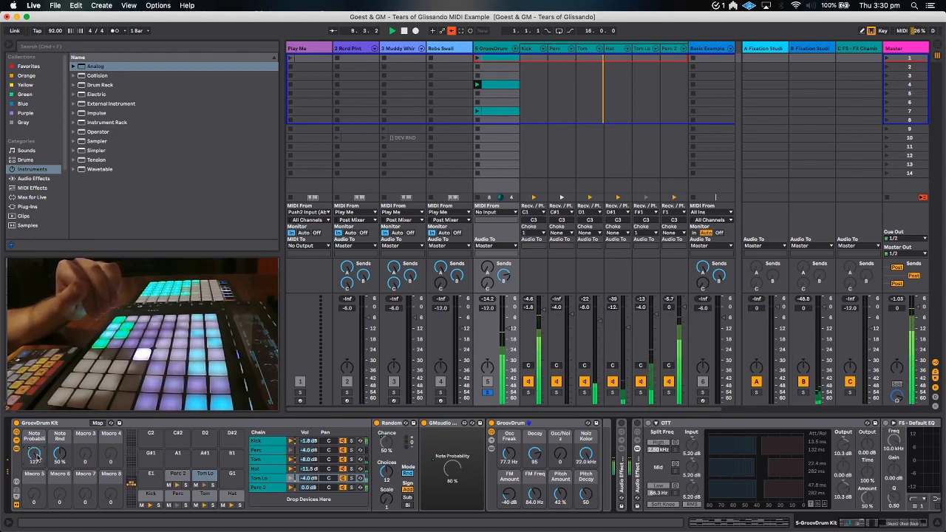
pyautogui.moveTo(37, 456); pyautogui.dragTo(31, 450)
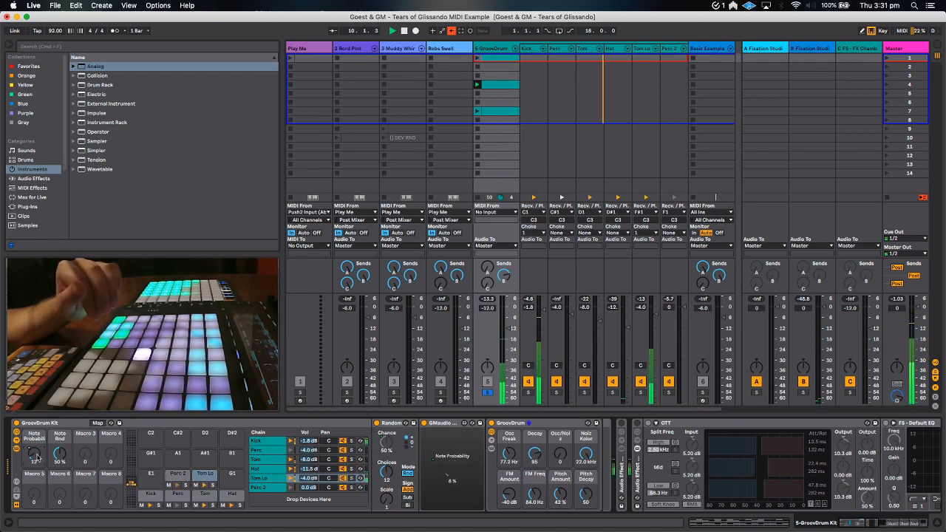
pyautogui.moveTo(37, 457); pyautogui.dragTo(37, 450)
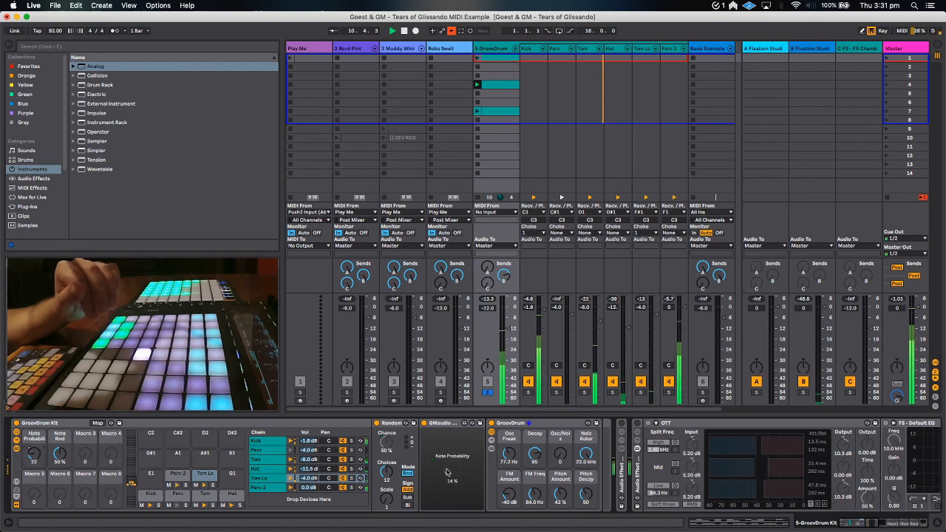
# Unfold the first audio effect rack and examine its Grain Repeat, FrogMod Rack - Glitcher and BPF S&H racks.
pyautogui.click(636, 485)
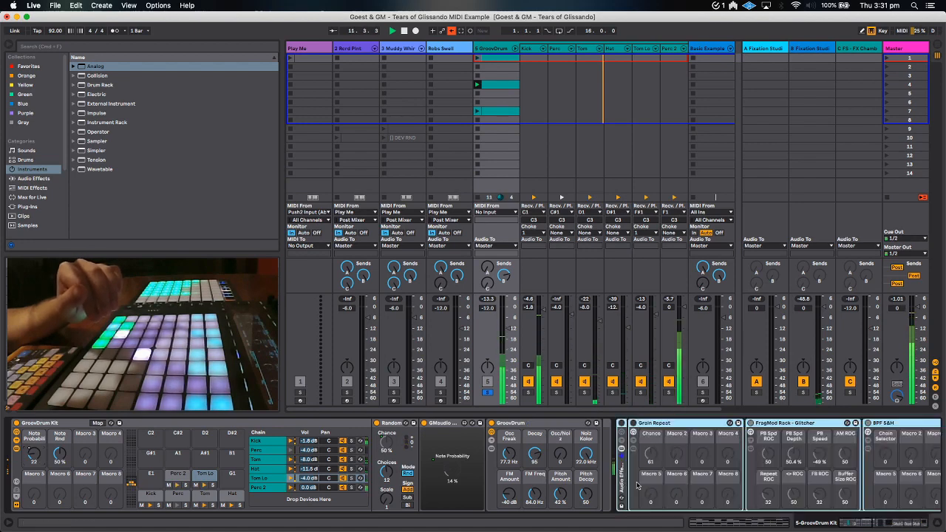
pyautogui.moveTo(862, 523); pyautogui.dragTo(874, 522)
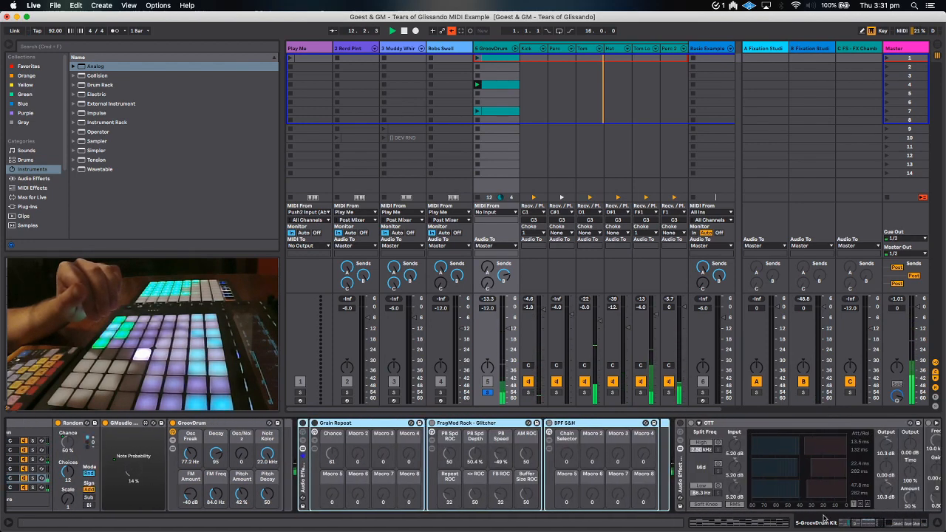
pyautogui.click(403, 423)
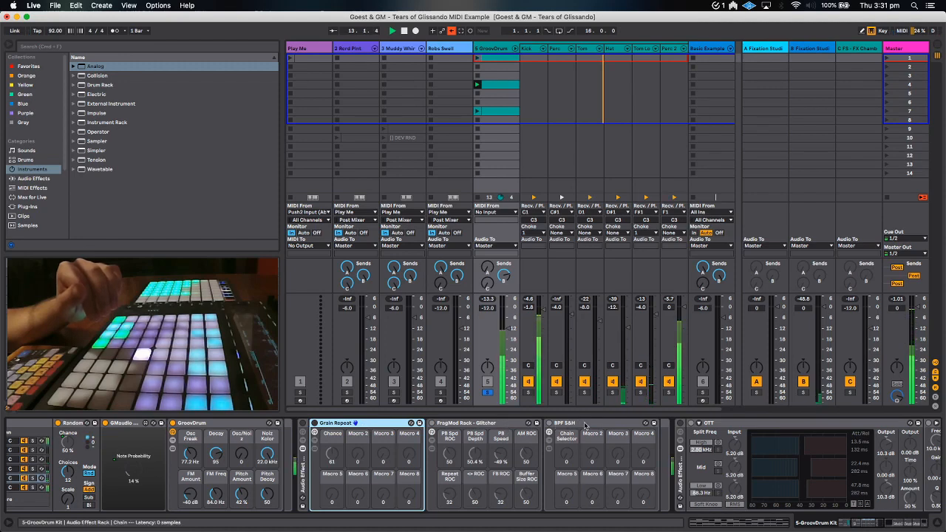
pyautogui.click(585, 425)
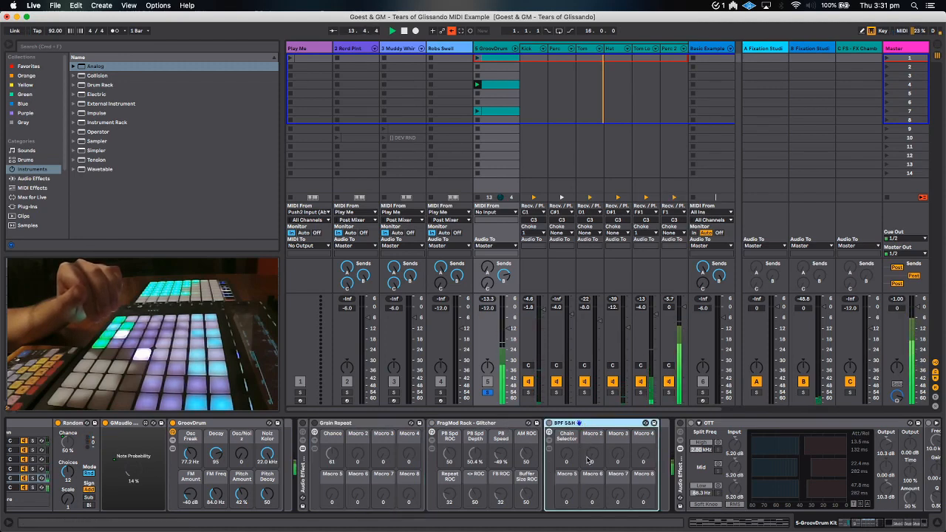
pyautogui.click(377, 429)
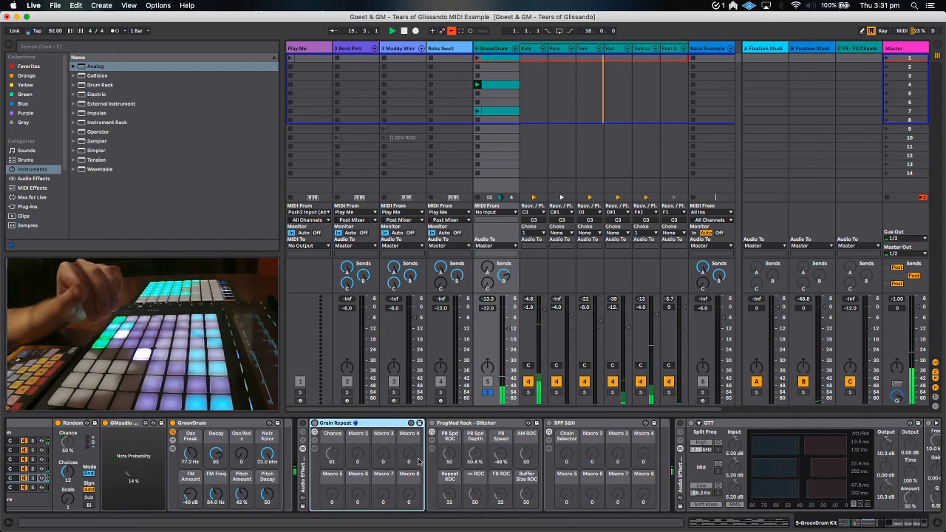
pyautogui.click(510, 465)
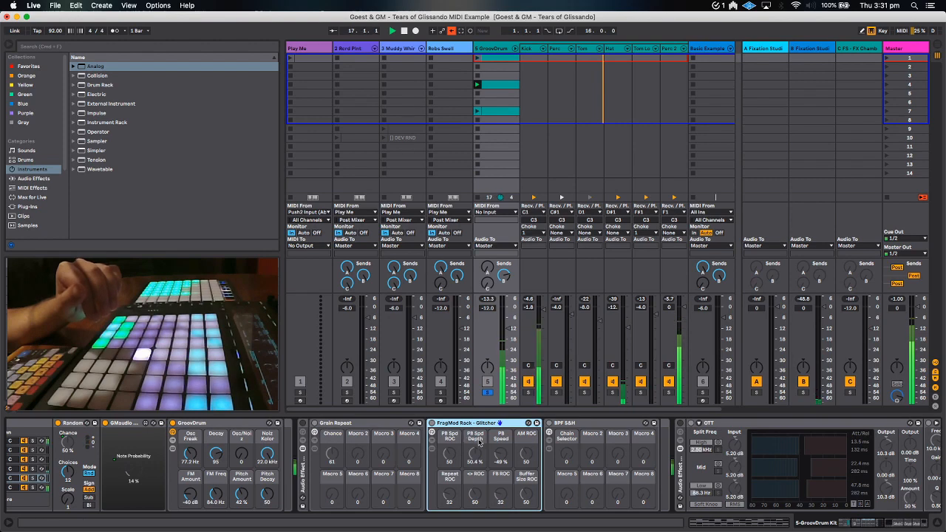
# Show the chains and devices of the FrogMod Rack - Glitcher and examine its Fragulator and LFO devices.
pyautogui.click(433, 449)
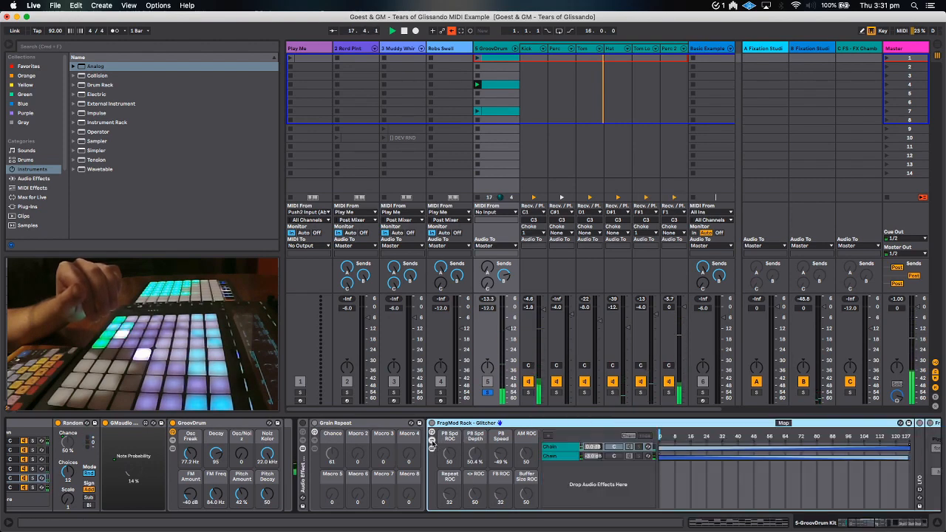
pyautogui.click(432, 441)
pyautogui.click(433, 441)
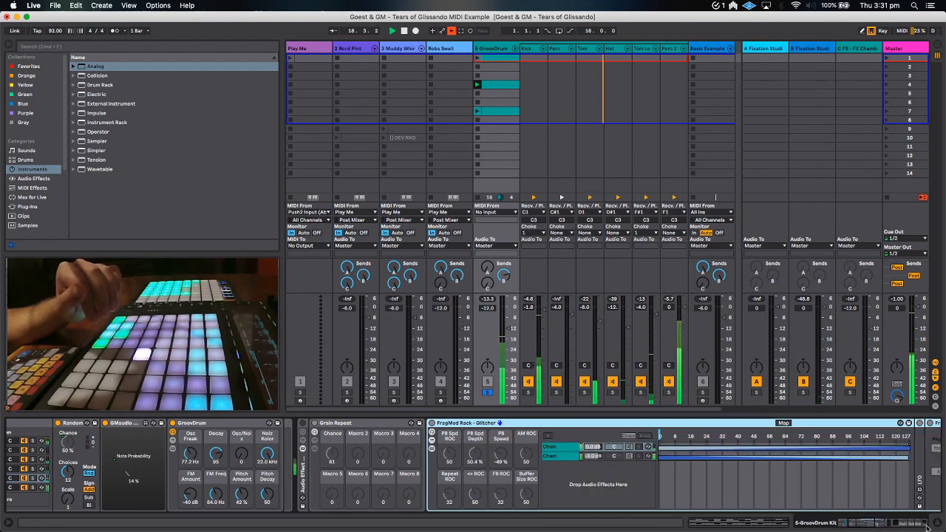
pyautogui.click(897, 526)
pyautogui.click(880, 527)
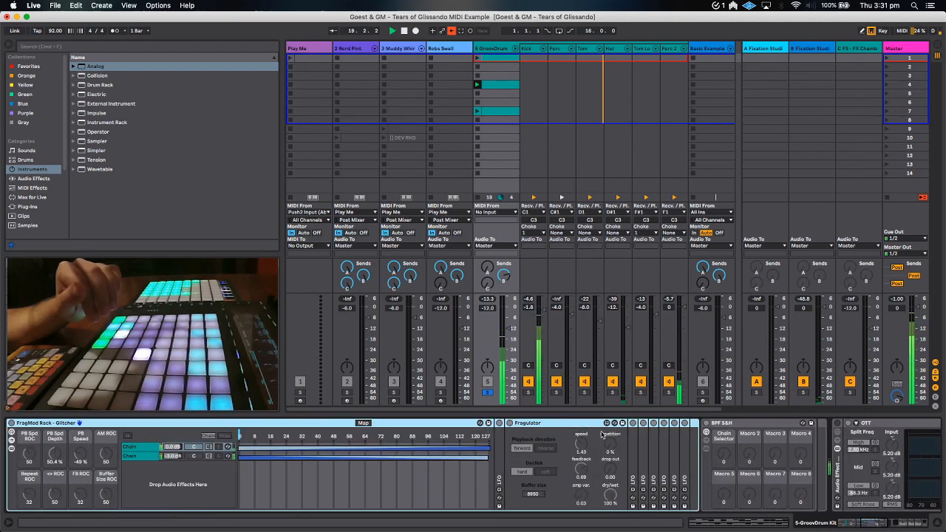
pyautogui.moveTo(882, 521); pyautogui.dragTo(867, 523)
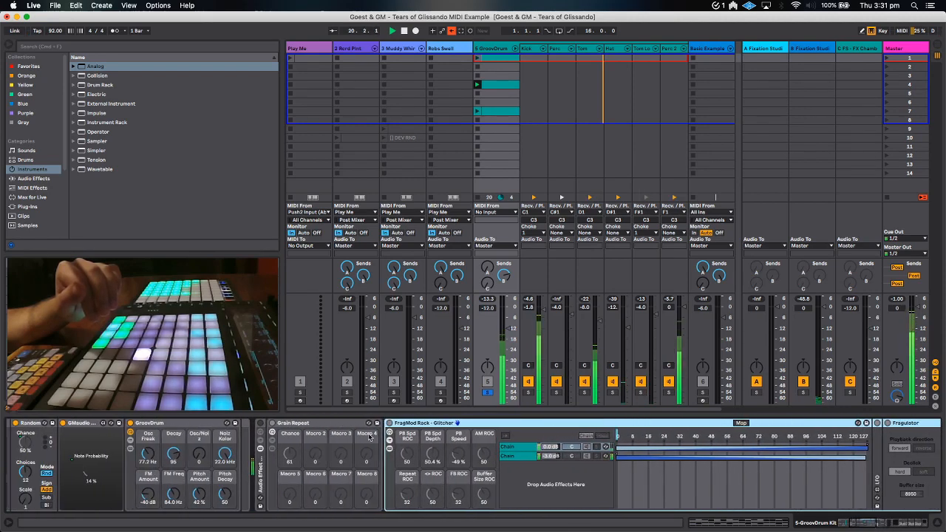
# Turn on the first audio effect rack and fold its Grain Repeat, FrogMod and BPF S&H racks.
pyautogui.click(259, 425)
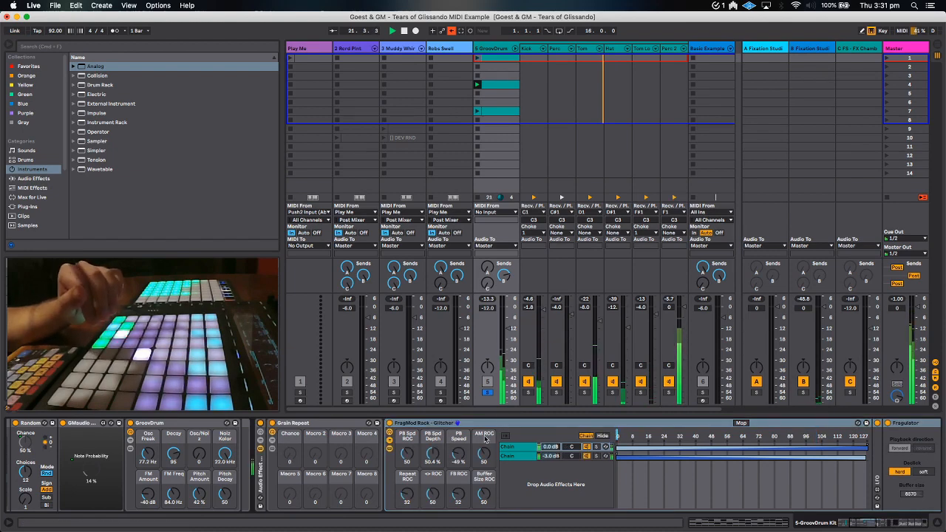
pyautogui.doubleClick(482, 424)
pyautogui.doubleClick(345, 423)
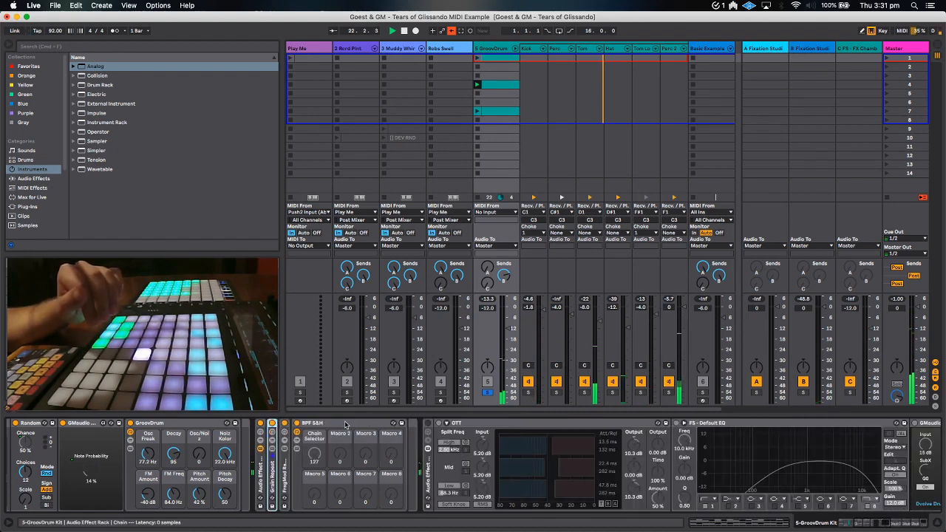
pyautogui.doubleClick(345, 424)
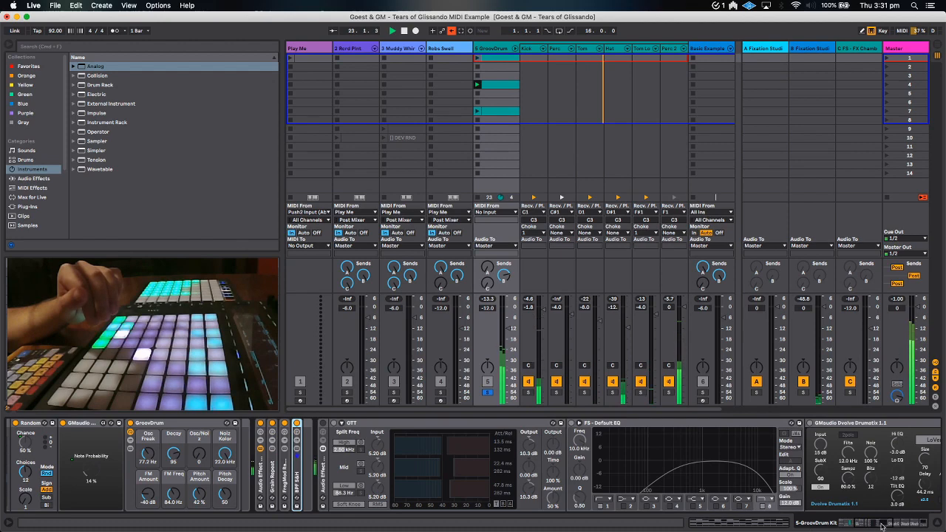
# Turn on the second audio effect rack, which starts with OTT.
pyautogui.moveTo(880, 525)
pyautogui.mouseDown()
pyautogui.moveTo(868, 524)
pyautogui.moveTo(893, 524)
pyautogui.mouseUp()
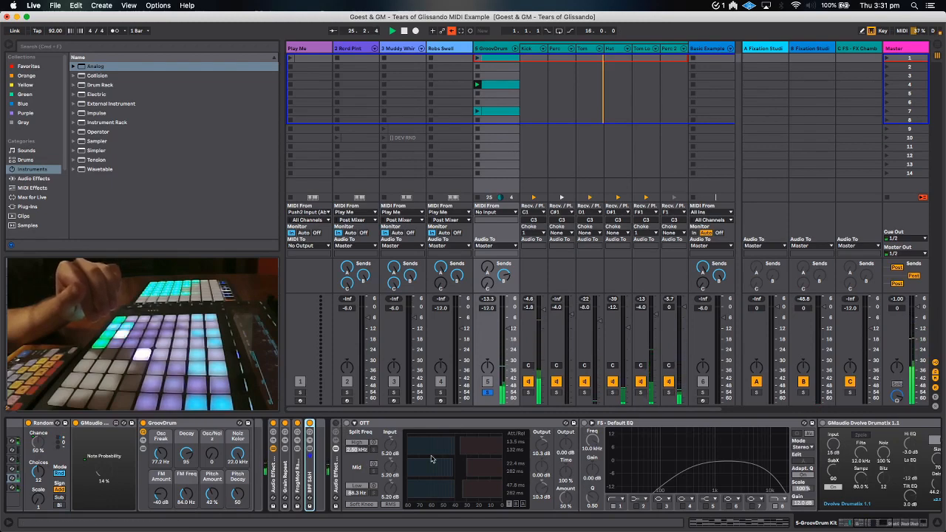
pyautogui.click(499, 429)
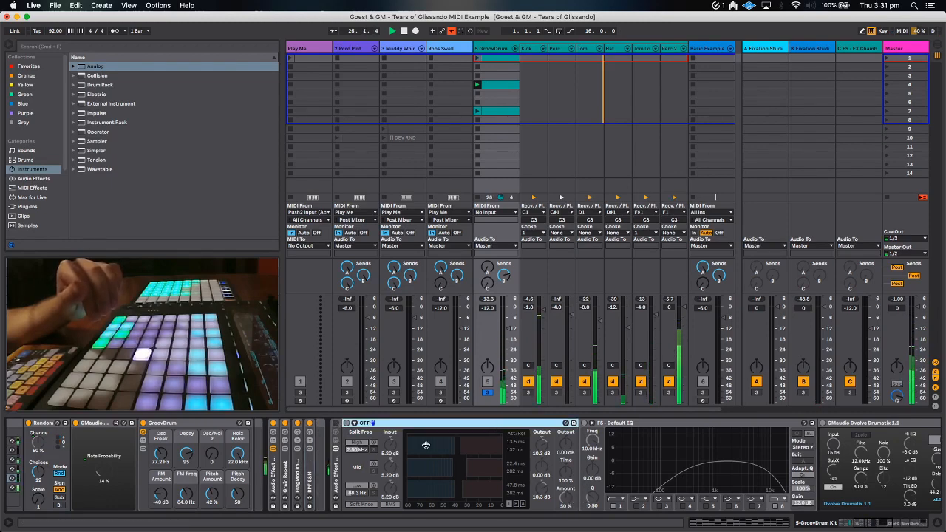
pyautogui.click(335, 423)
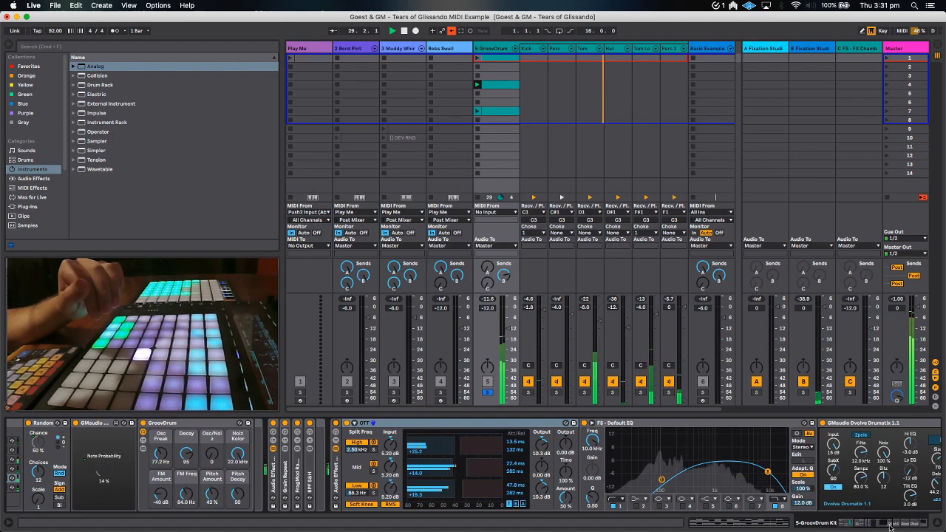
# Bypass the GMaudio Dvolve Drumatix device and turn it back on to compare the sound.
pyautogui.moveTo(891, 526); pyautogui.dragTo(905, 524)
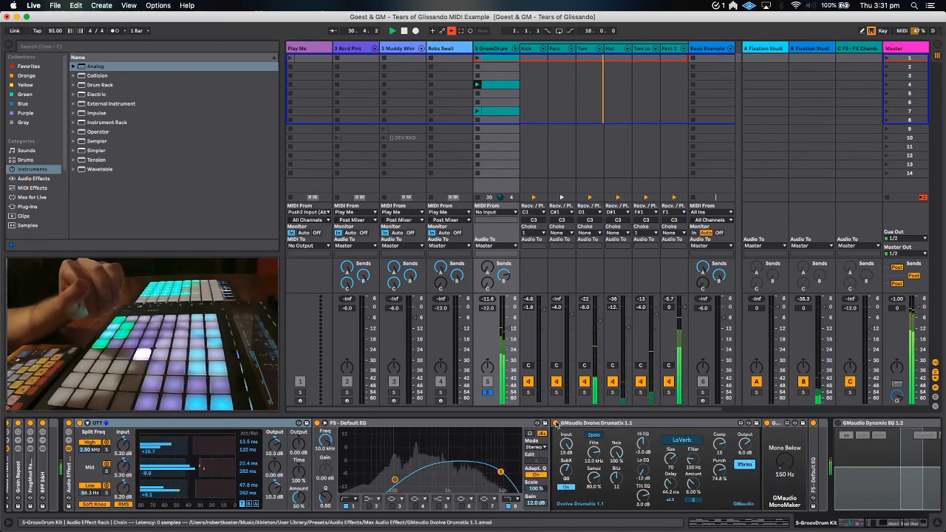
pyautogui.click(555, 423)
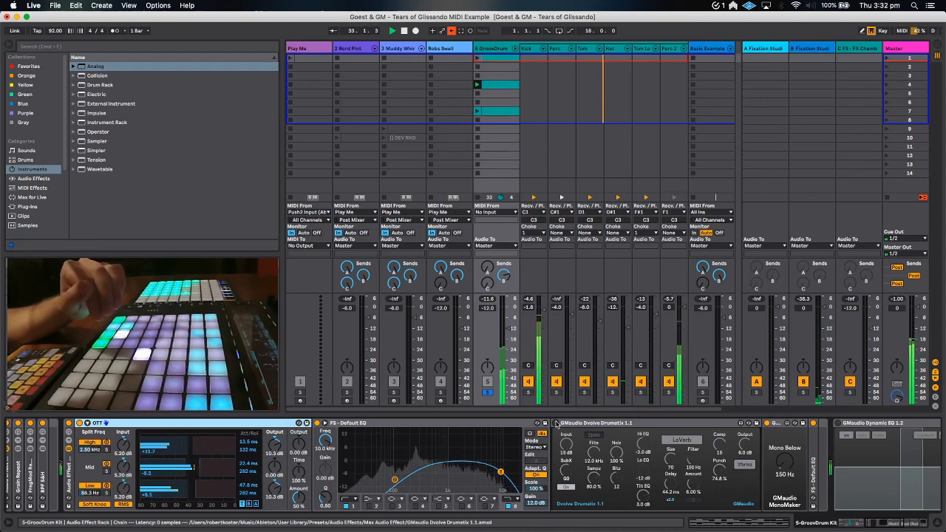
pyautogui.click(556, 423)
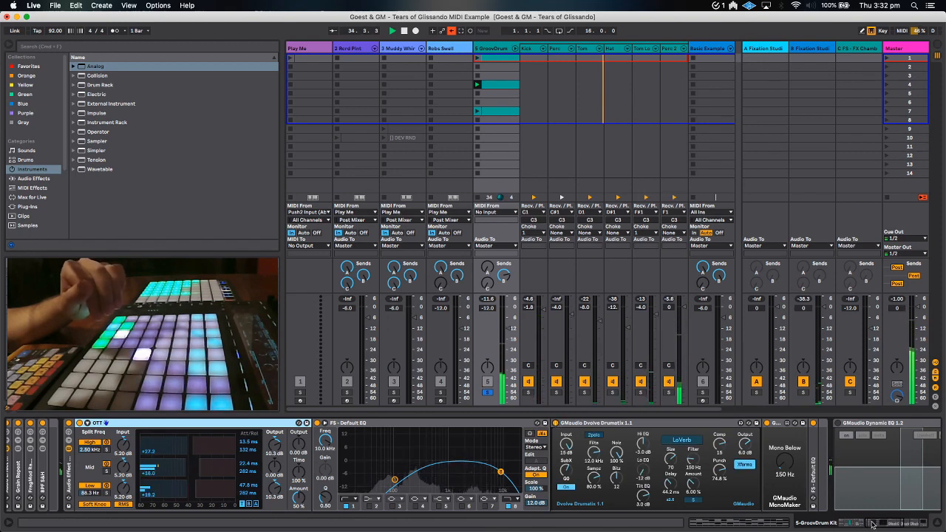
# Turn on both GMaudio Dynamic EQ devices and stop playback.
pyautogui.moveTo(872, 524); pyautogui.dragTo(884, 524)
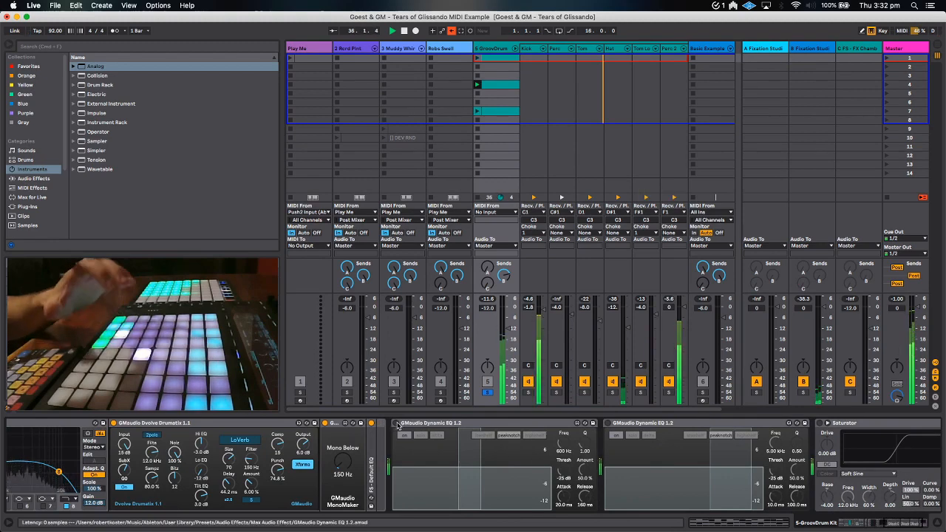
pyautogui.click(398, 422)
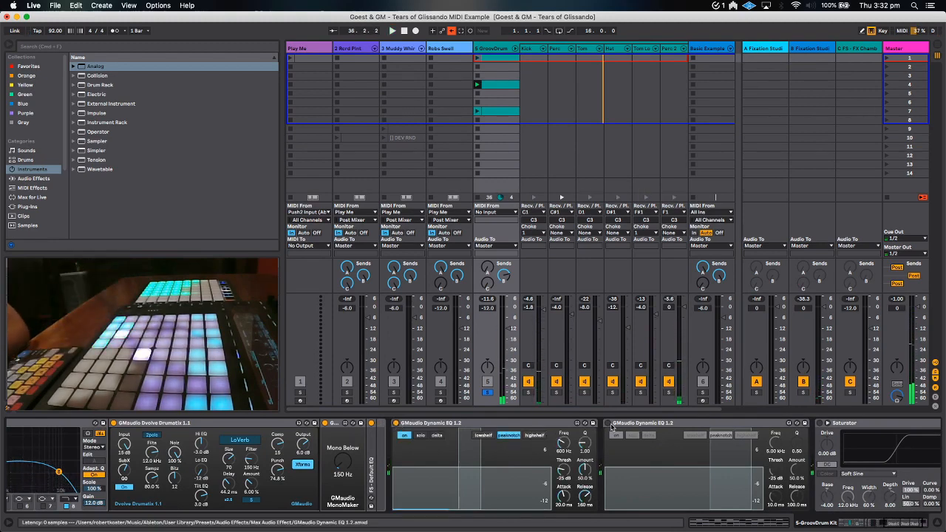
pyautogui.click(608, 424)
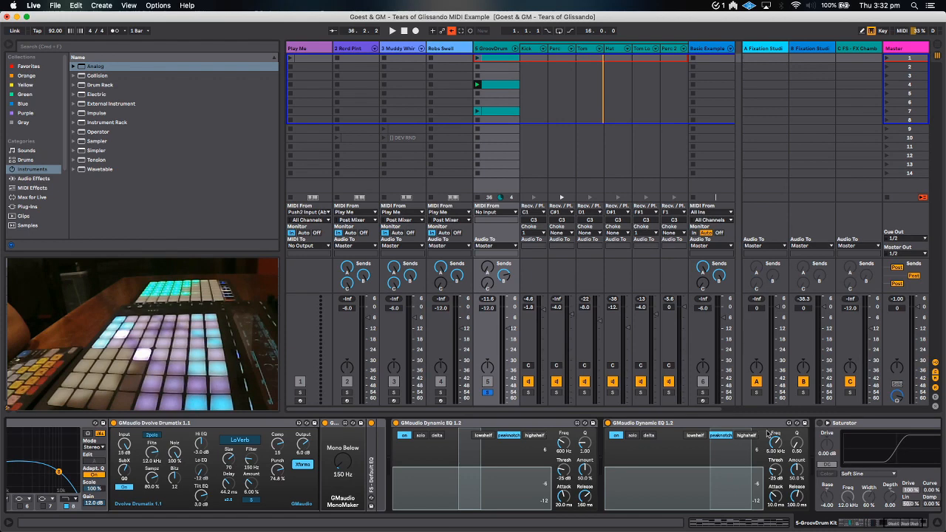
# Select each of the two GMaudio Dynamic EQ devices and examine their frequency and threshold settings.
pyautogui.click(780, 453)
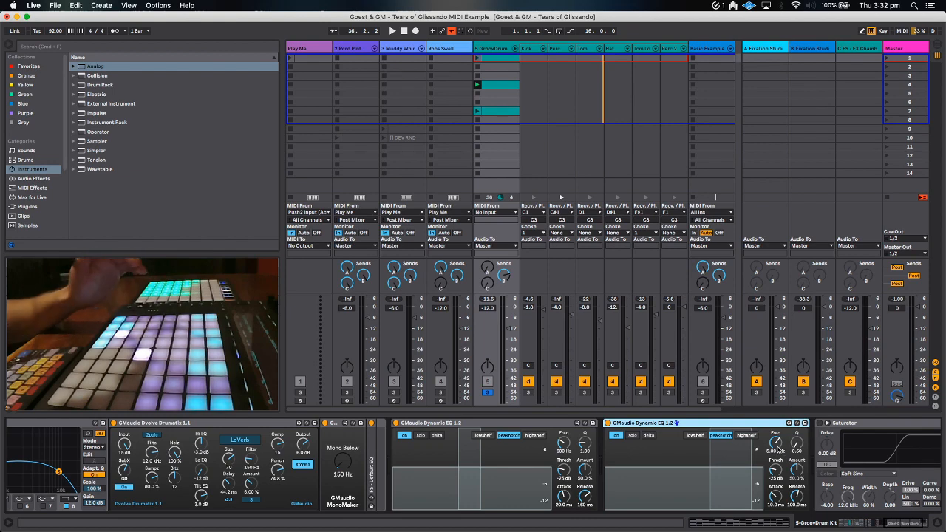
pyautogui.click(548, 424)
pyautogui.click(660, 424)
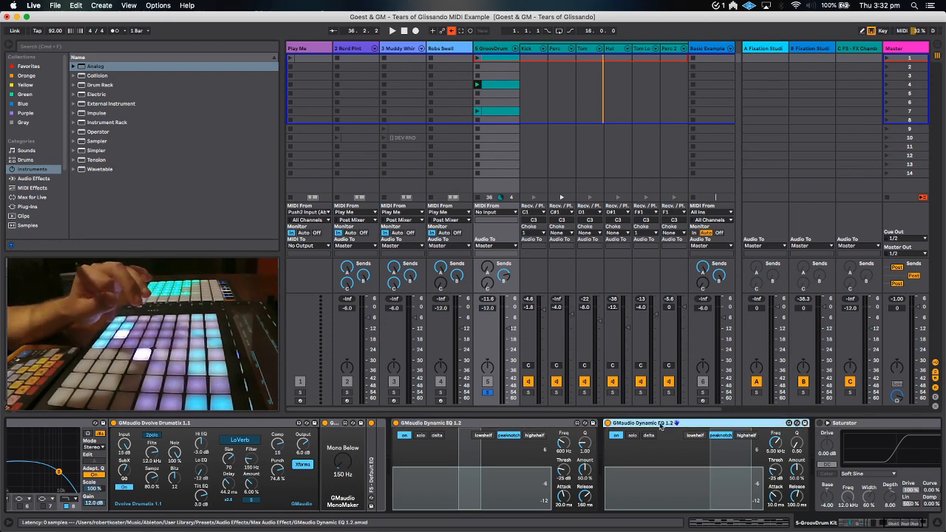
pyautogui.click(547, 423)
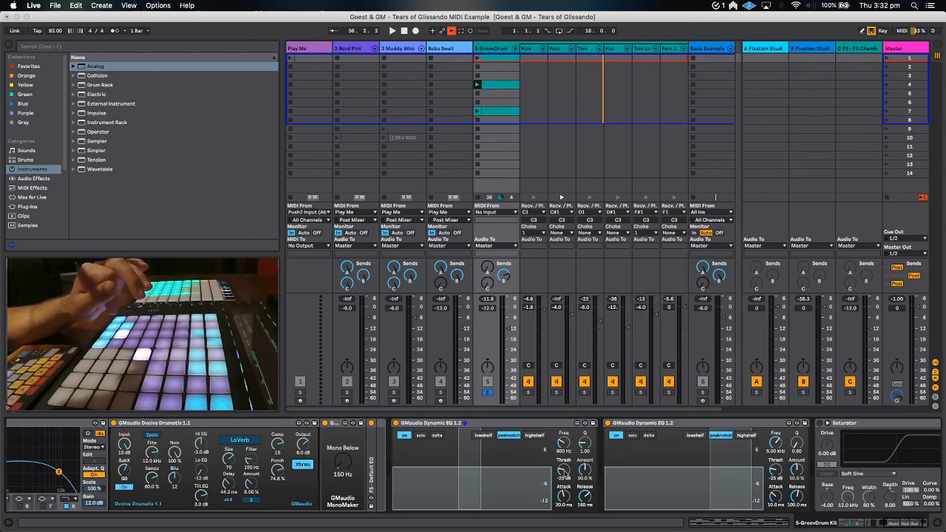
# Start playback and turn on the Saturator after the two GMaudio Dynamic EQ devices on the GroovDrum track.
pyautogui.click(512, 466)
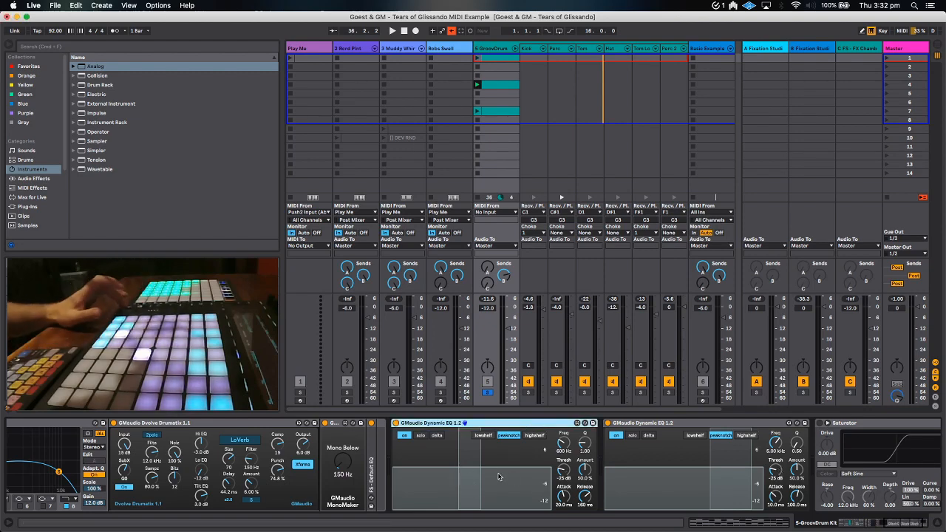
pyautogui.press('space')
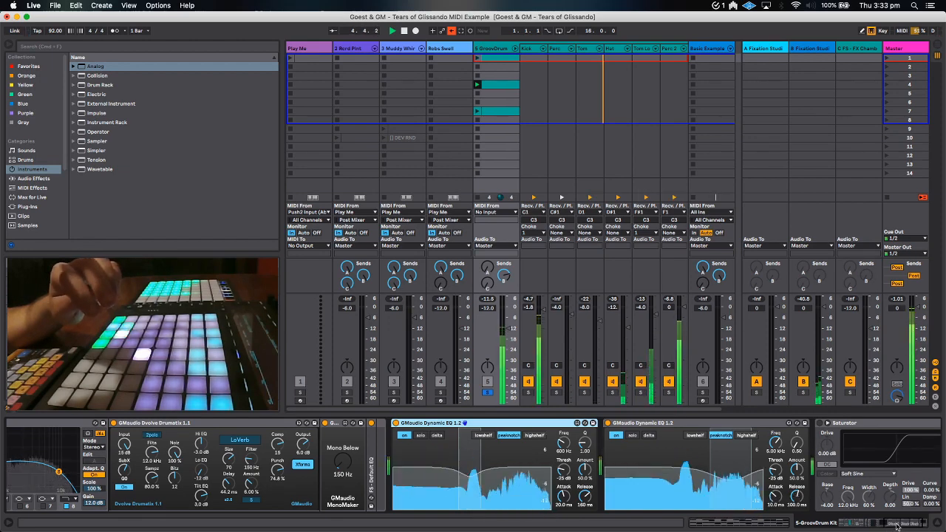
pyautogui.moveTo(897, 524); pyautogui.dragTo(927, 524)
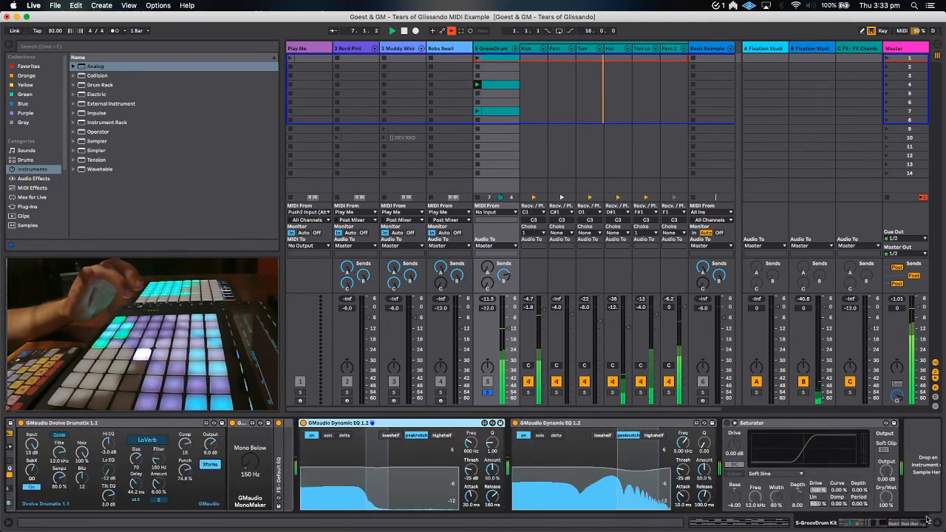
pyautogui.click(728, 423)
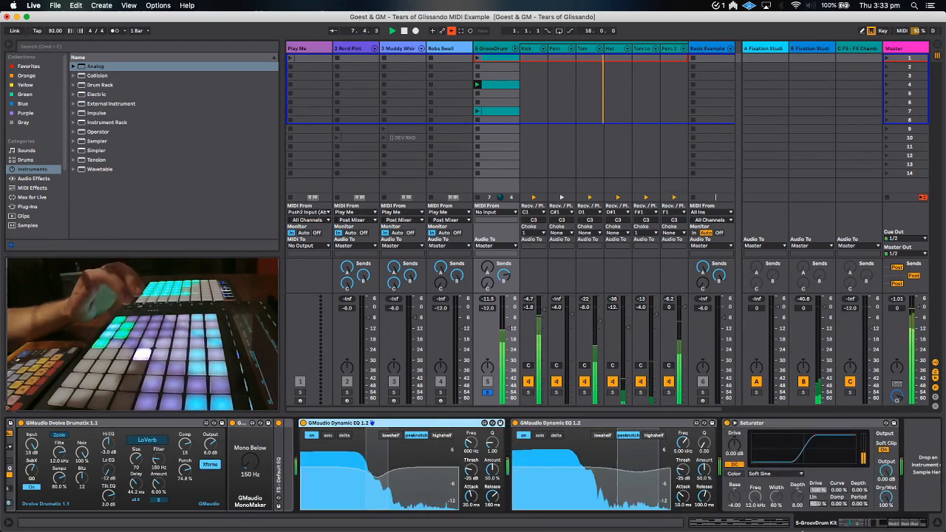
pyautogui.moveTo(898, 524); pyautogui.dragTo(845, 524)
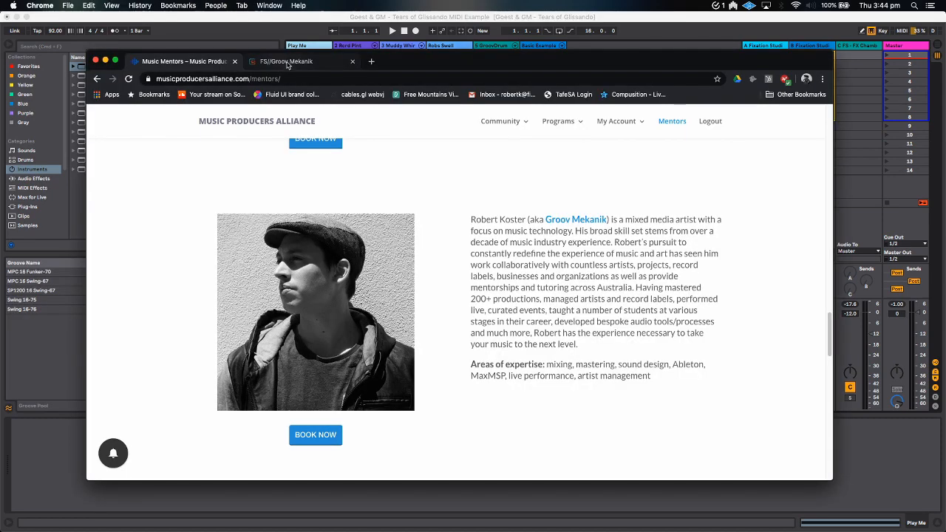
# Switch to the FS//Groov Mekanik Gumroad page in Chrome and look through its GMaudio device listings.
pyautogui.click(284, 61)
pyautogui.click(253, 79)
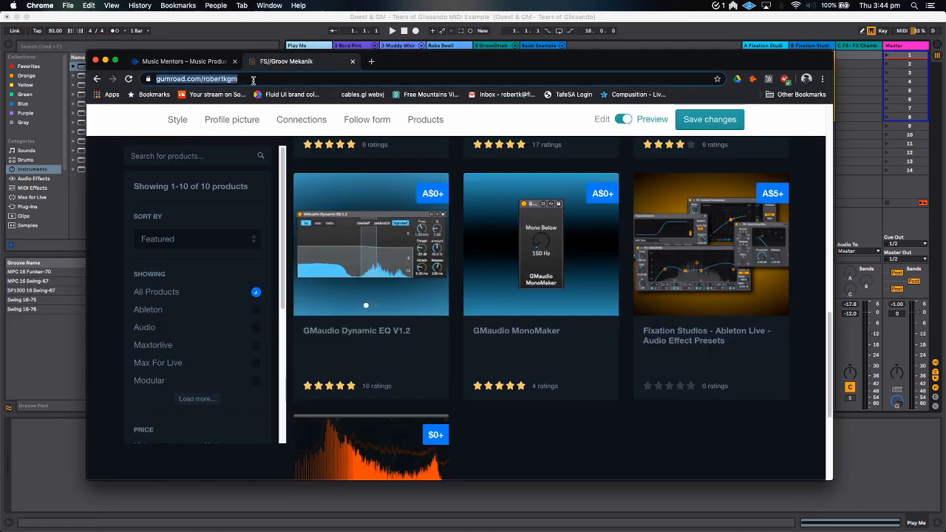
pyautogui.click(291, 78)
pyautogui.scroll(5, 564, 380)
pyautogui.scroll(3, 564, 381)
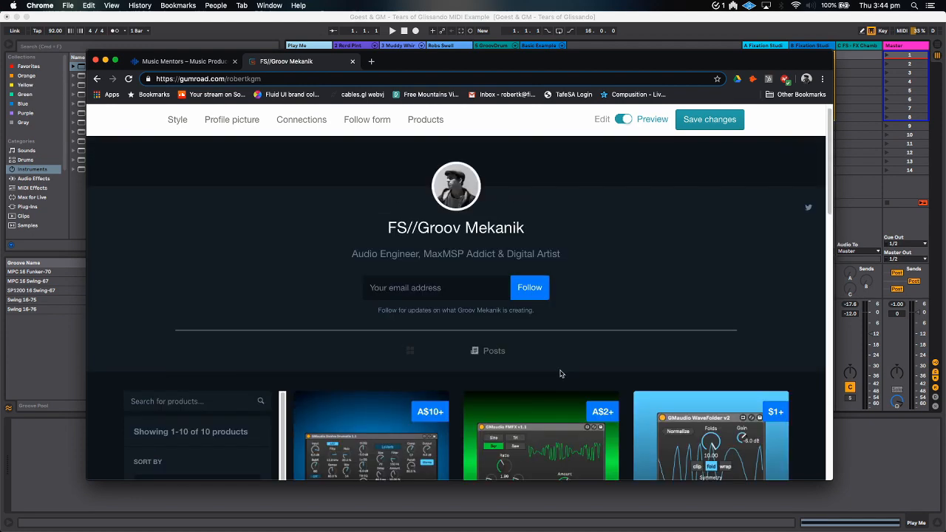
pyautogui.scroll(-5, 560, 372)
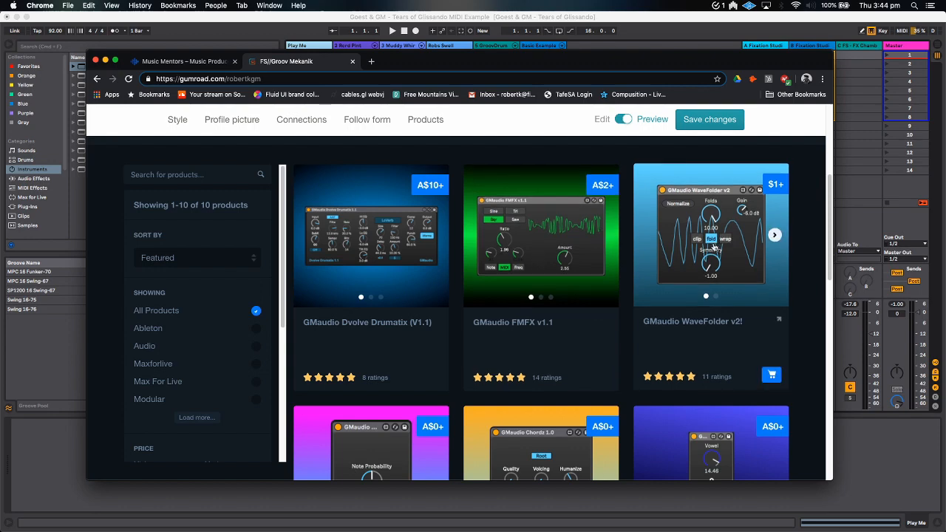
pyautogui.scroll(-3, 810, 302)
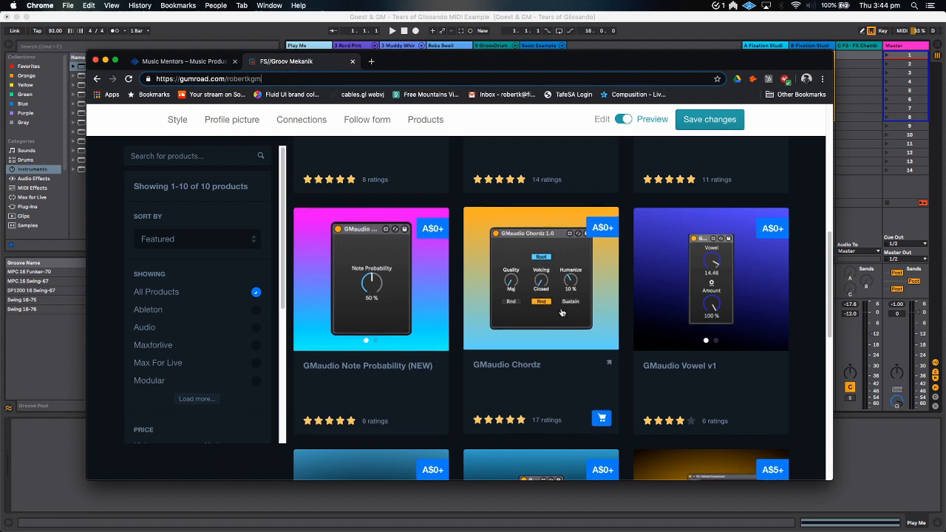
pyautogui.scroll(-5, 379, 370)
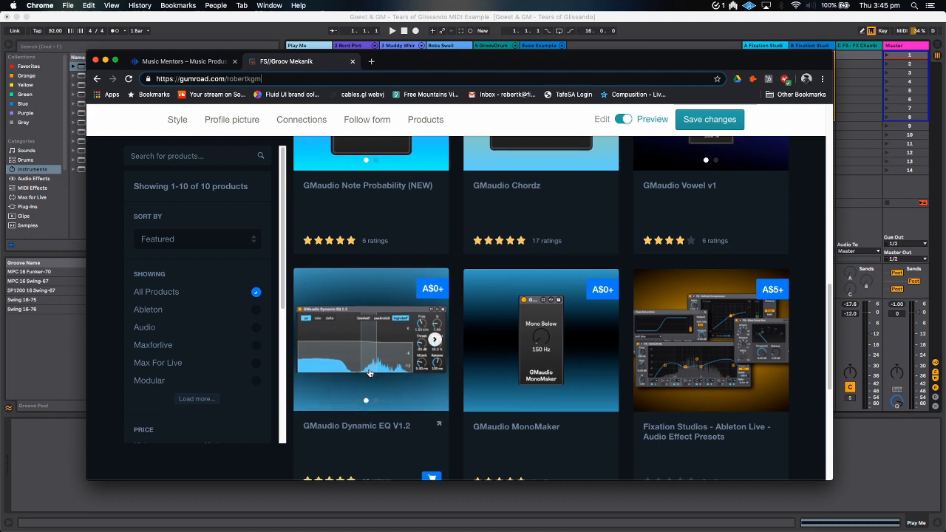
pyautogui.scroll(-1, 379, 366)
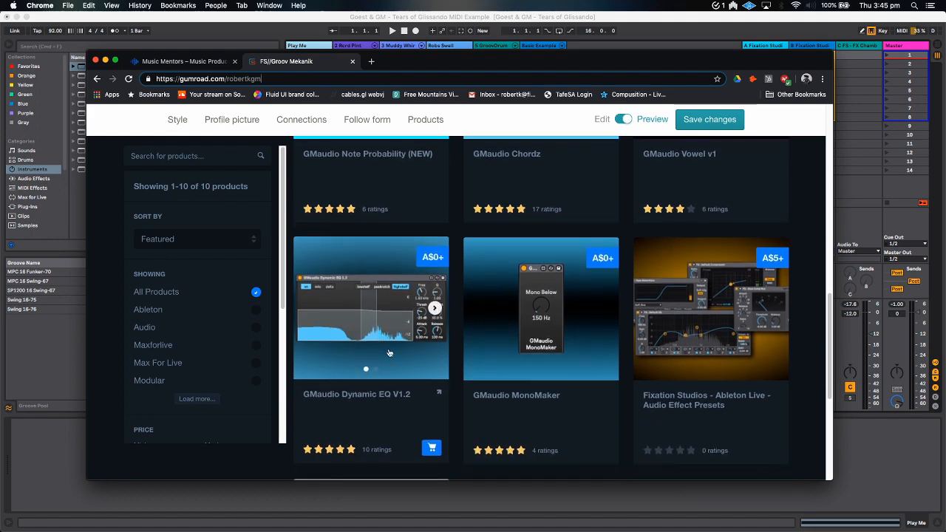
# Open the Fixation Studios - Ableton Live - Audio Effect Presets product and read its description and install instructions.
pyautogui.click(724, 343)
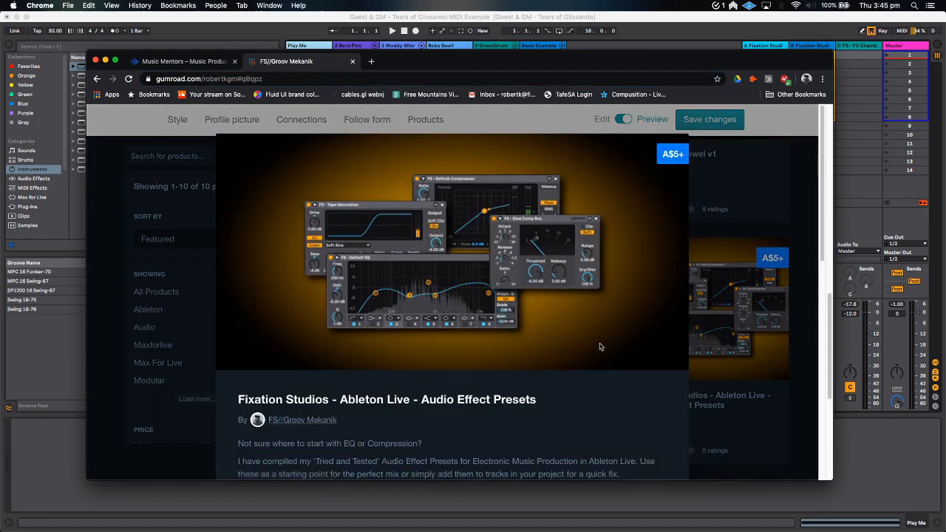
pyautogui.scroll(-2, 613, 351)
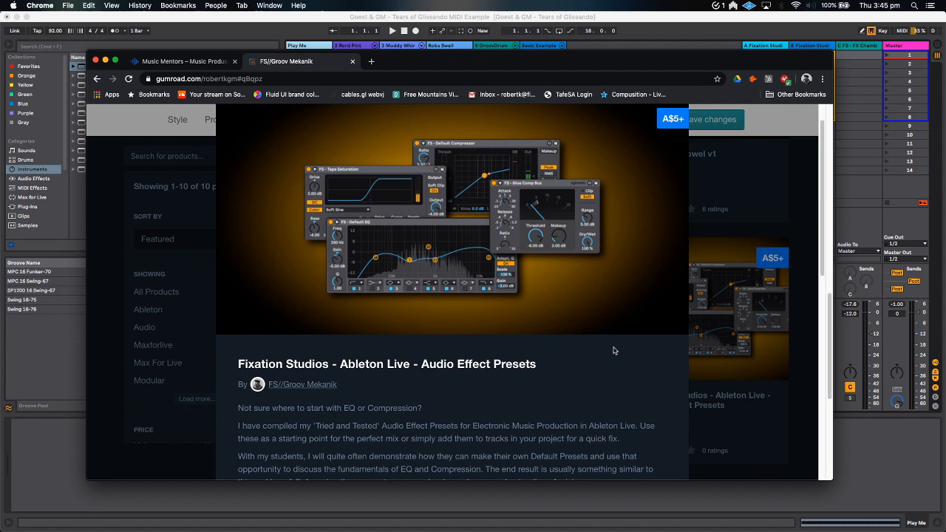
pyautogui.scroll(1, 613, 350)
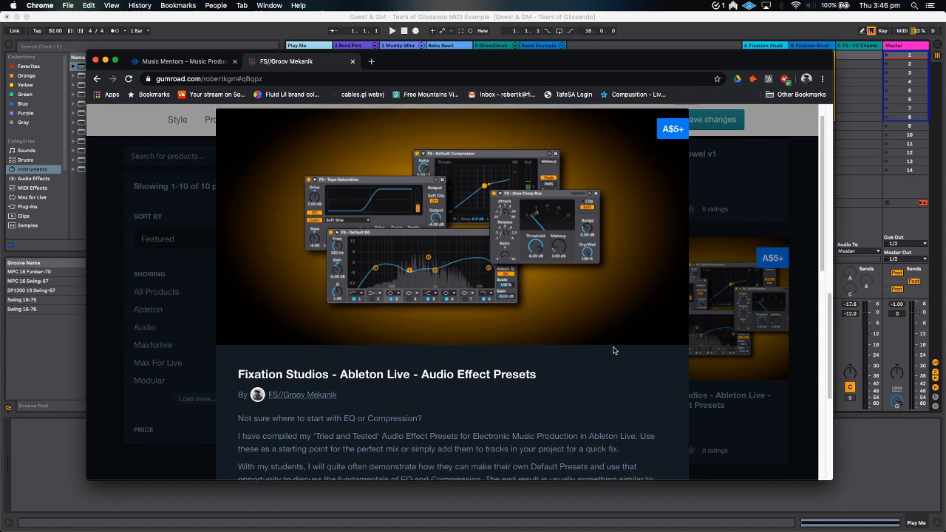
pyautogui.scroll(-1, 613, 350)
pyautogui.scroll(-5, 613, 350)
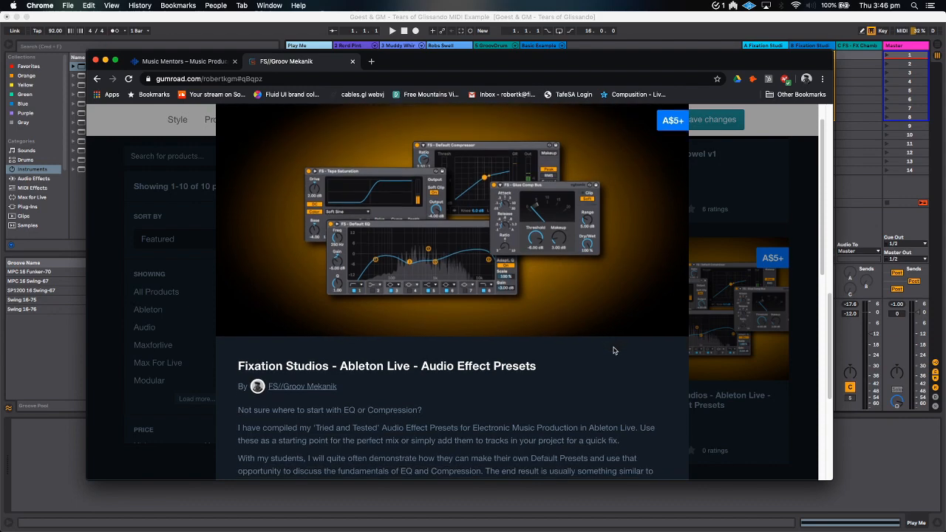
pyautogui.scroll(-8, 613, 350)
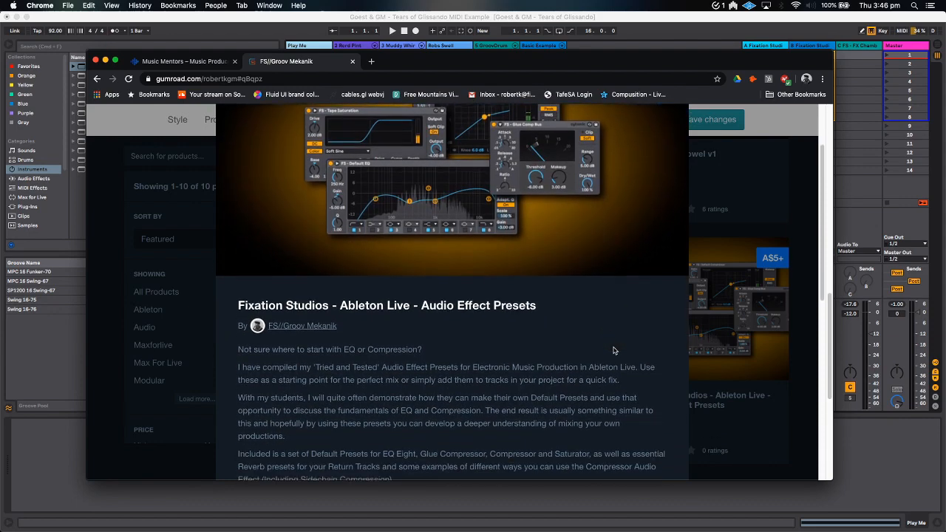
pyautogui.scroll(-8, 614, 351)
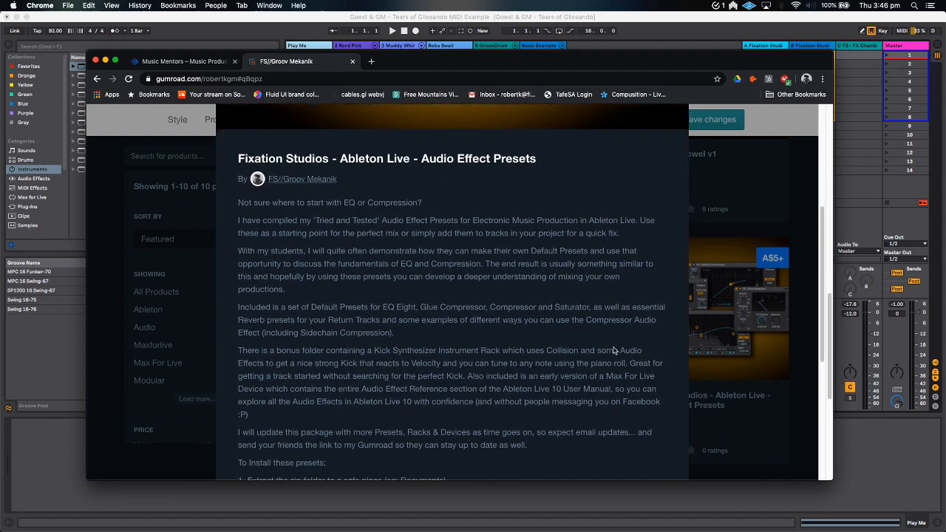
pyautogui.scroll(-2, 614, 347)
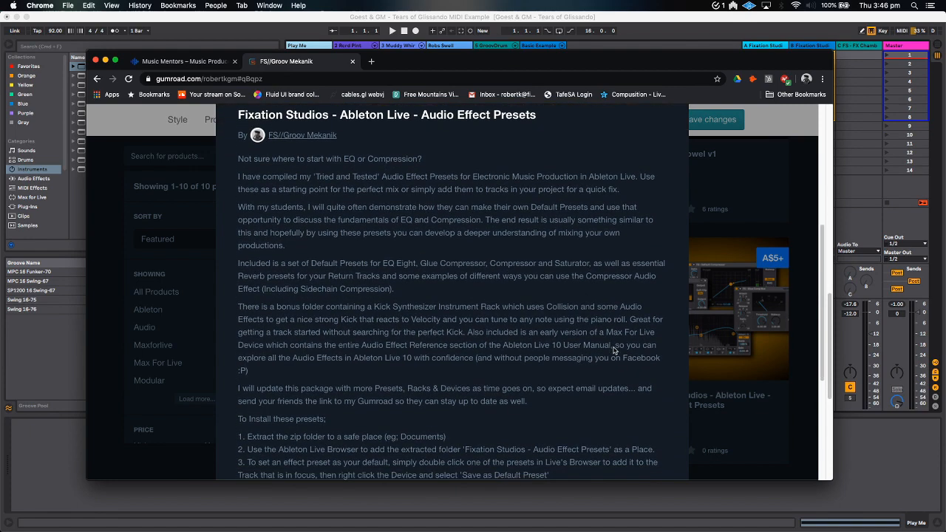
pyautogui.scroll(-2, 613, 348)
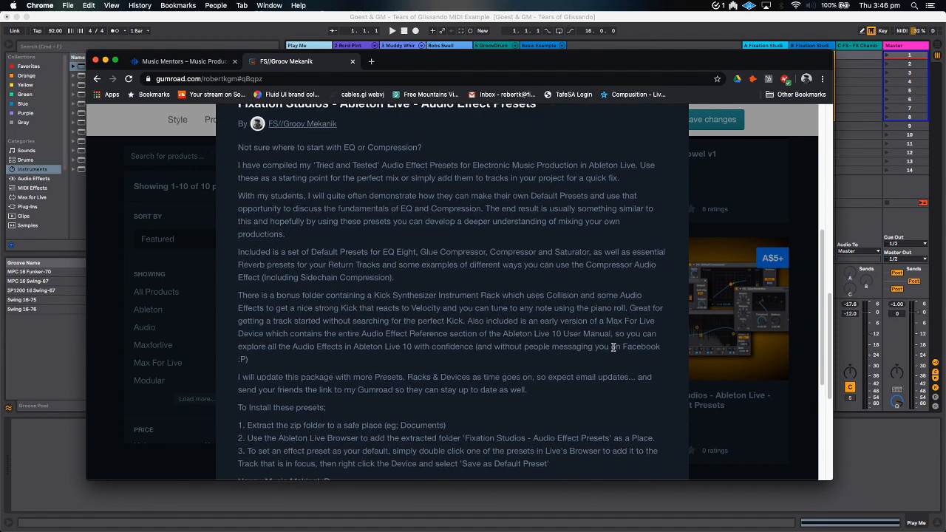
pyautogui.scroll(20, 613, 350)
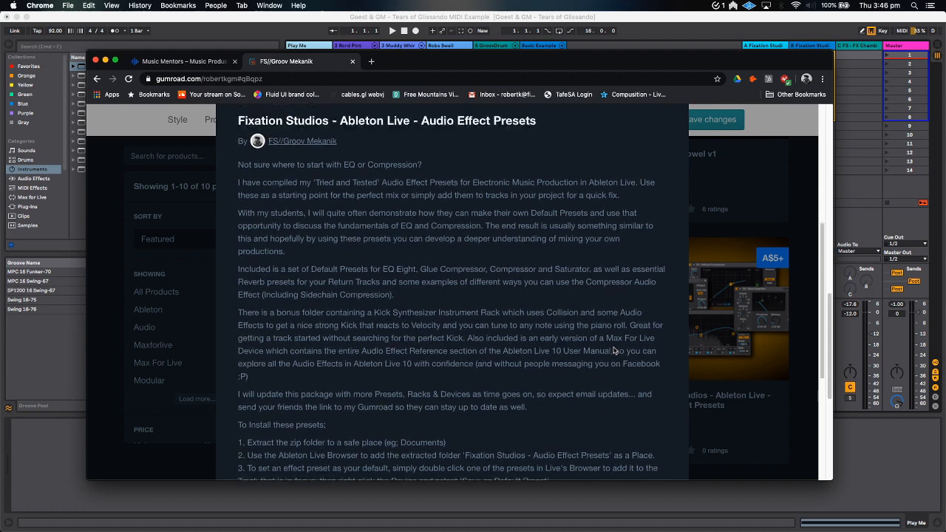
pyautogui.scroll(4, 613, 350)
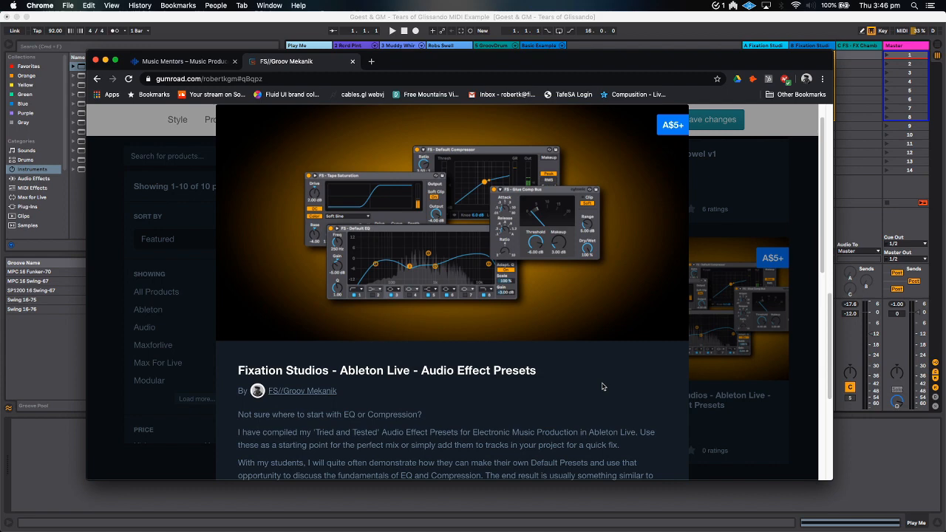
# Return to the Music Producers Alliance site, go back to the Producer Roundtable page and read its description.
pyautogui.click(212, 62)
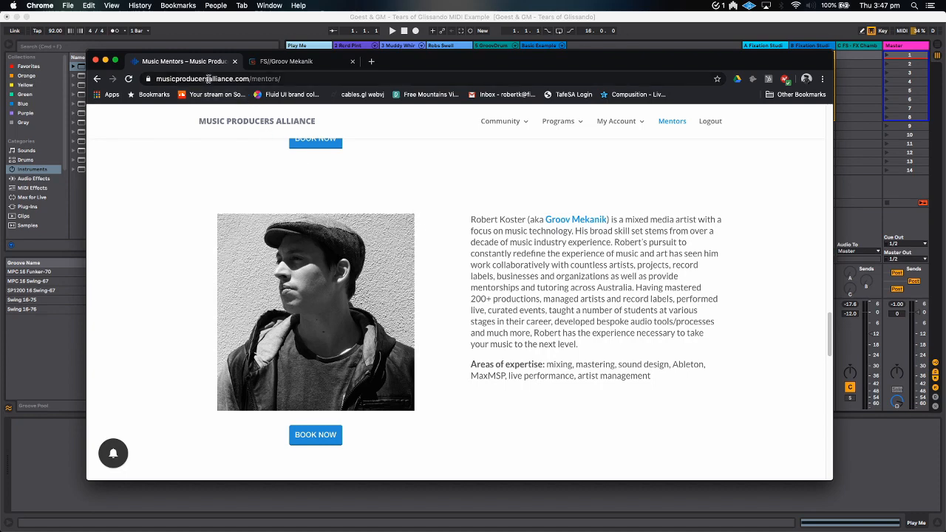
pyautogui.scroll(10, 663, 314)
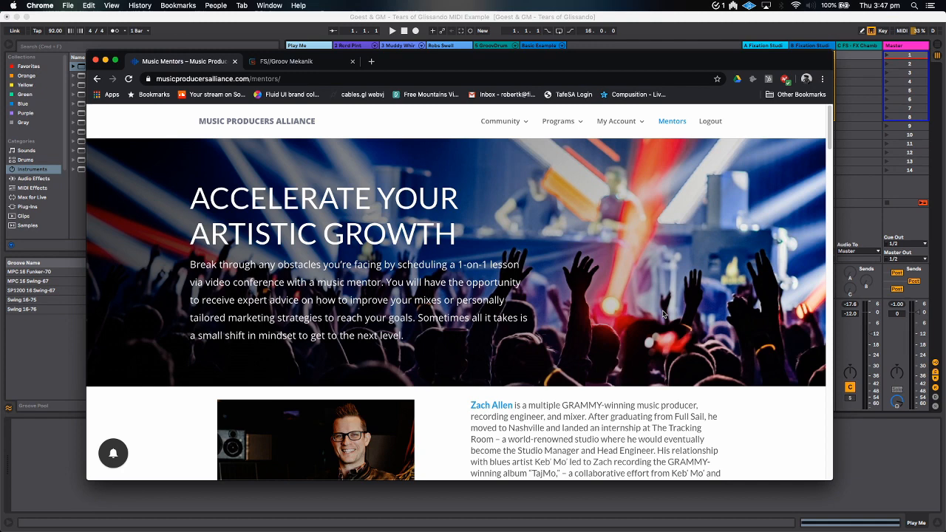
pyautogui.press('super+bracketleft')
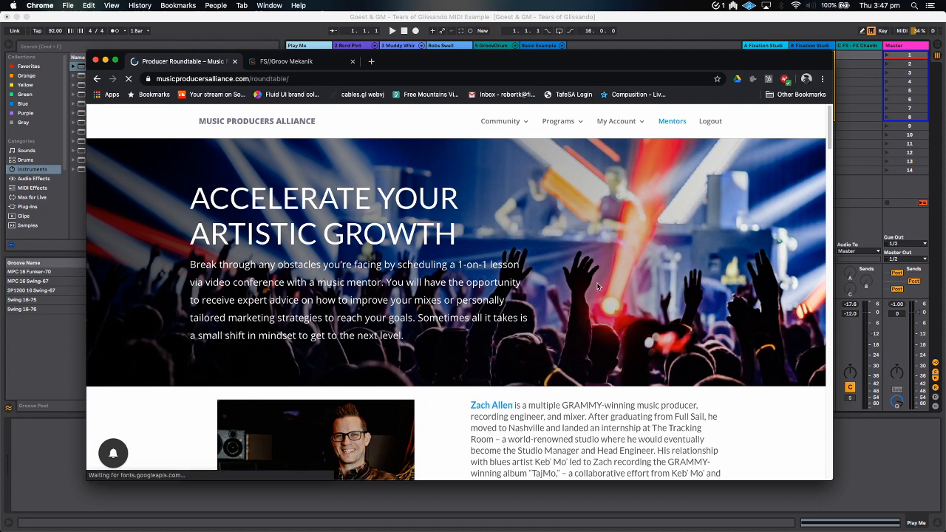
pyautogui.scroll(-2, 572, 322)
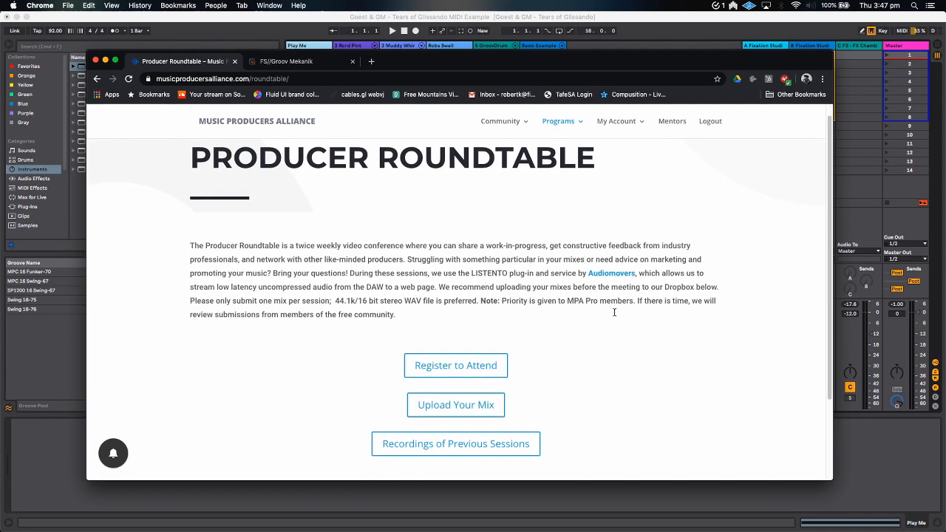
pyautogui.scroll(2, 618, 312)
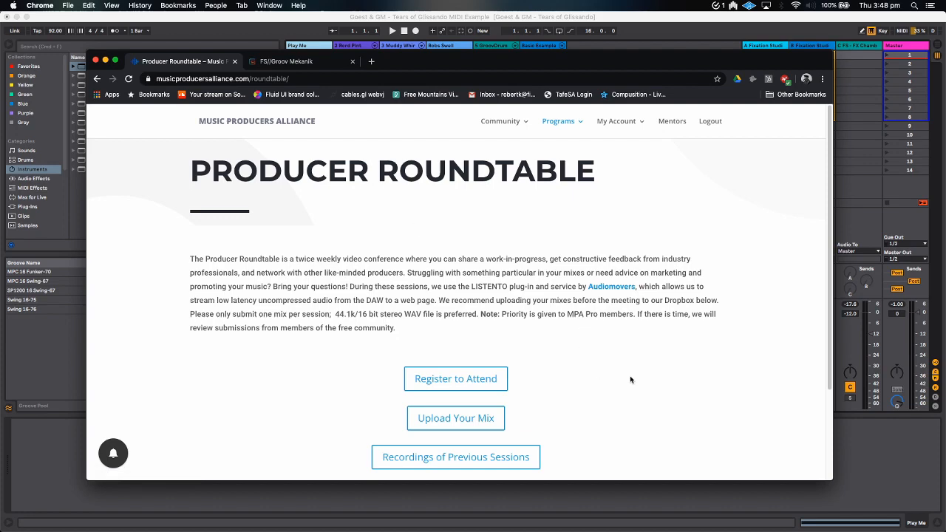
pyautogui.scroll(-1, 629, 377)
pyautogui.scroll(-2, 685, 378)
pyautogui.scroll(3, 684, 377)
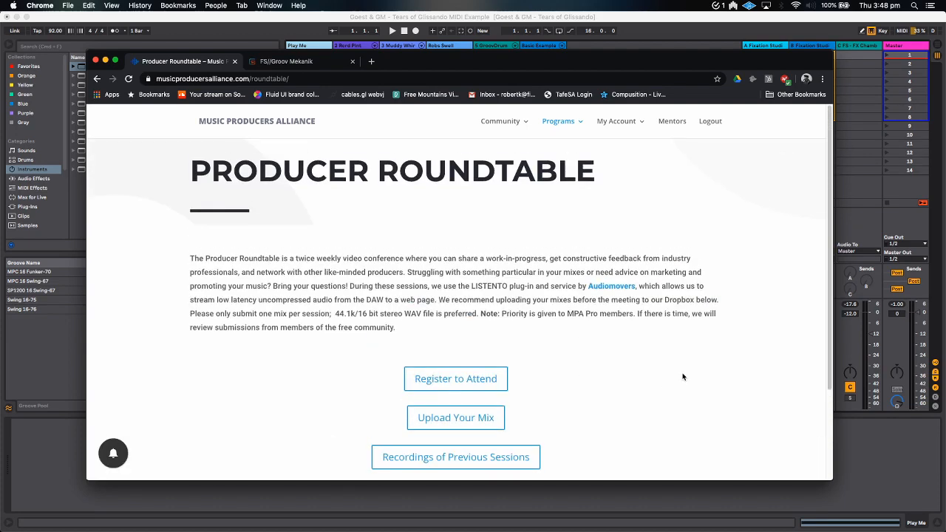
# Open the Studio Hangouts program page and look through its introduction and the listed workshops.
pyautogui.moveTo(578, 124)
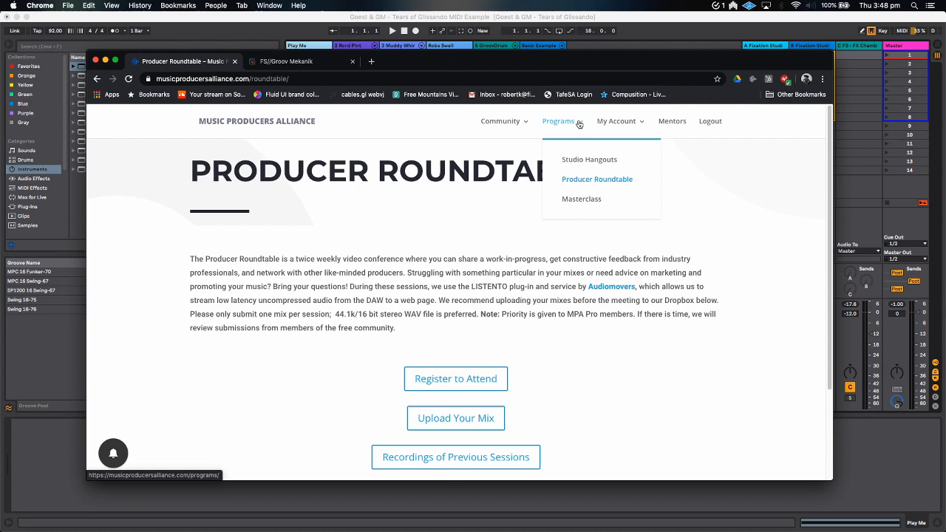
pyautogui.moveTo(617, 121)
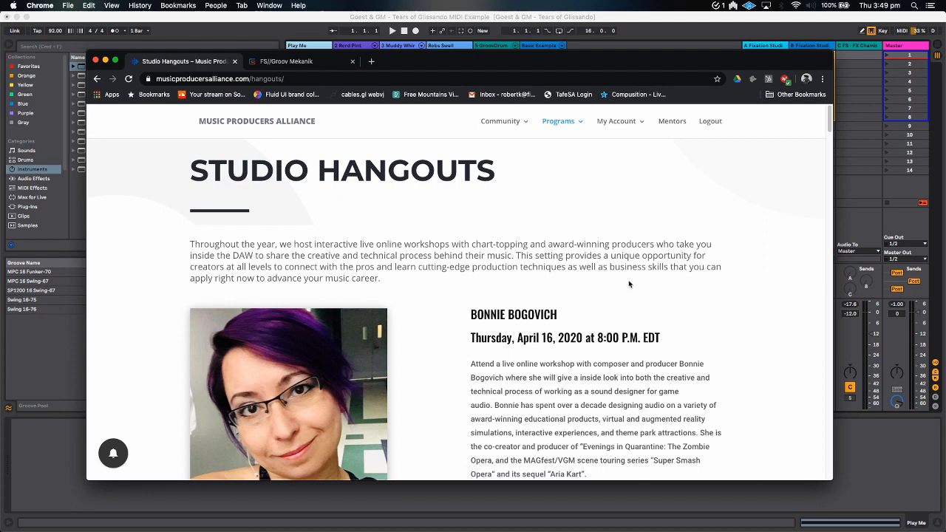
pyautogui.scroll(-1, 632, 277)
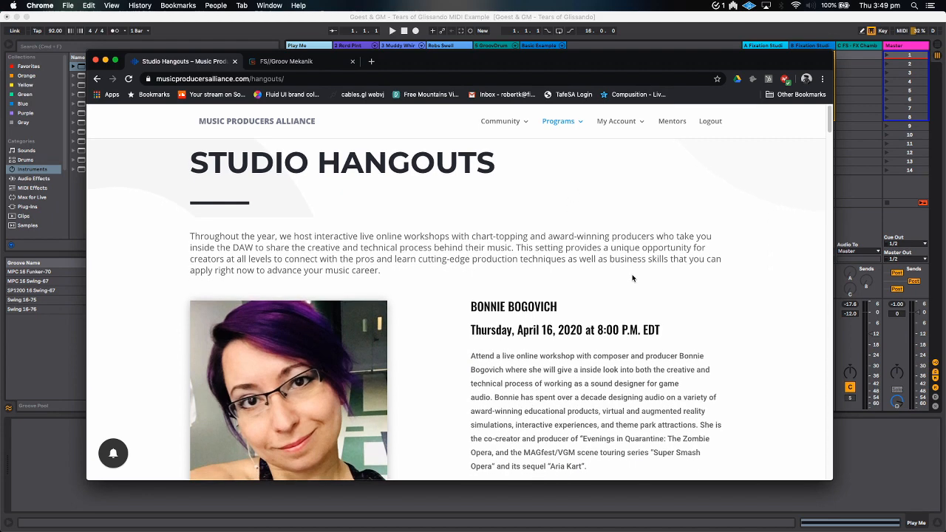
pyautogui.scroll(1, 633, 278)
pyautogui.scroll(-1, 633, 277)
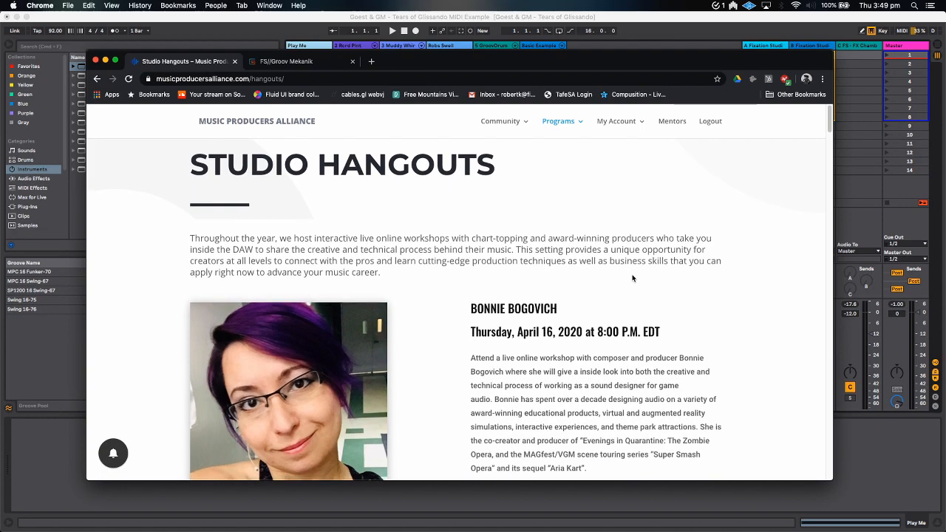
pyautogui.scroll(-15, 632, 277)
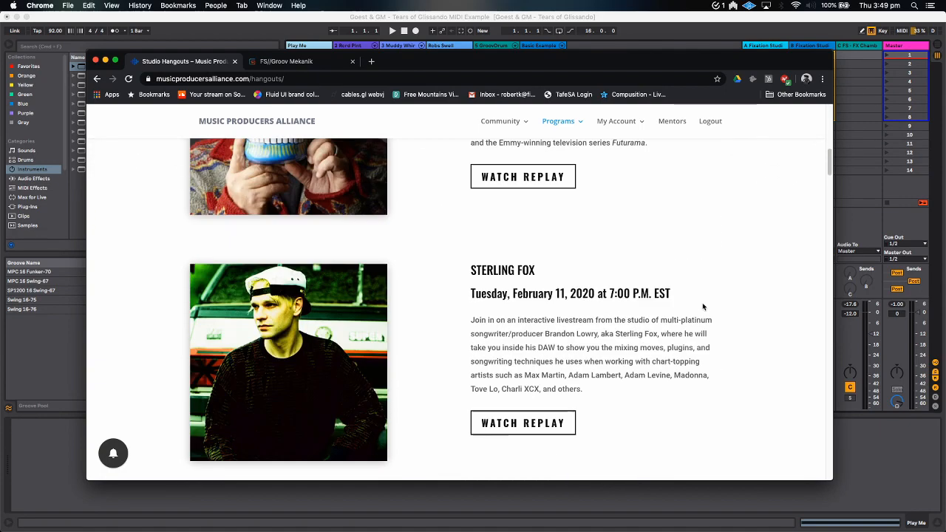
pyautogui.scroll(15, 703, 306)
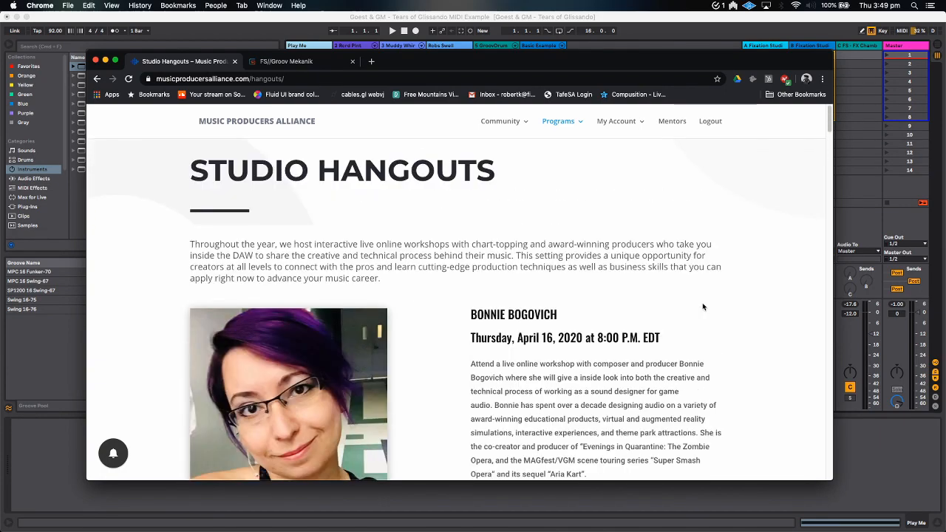
# Open the Mentors page and find the Groov Mekanik profile with its areas of expertise.
pyautogui.moveTo(577, 127)
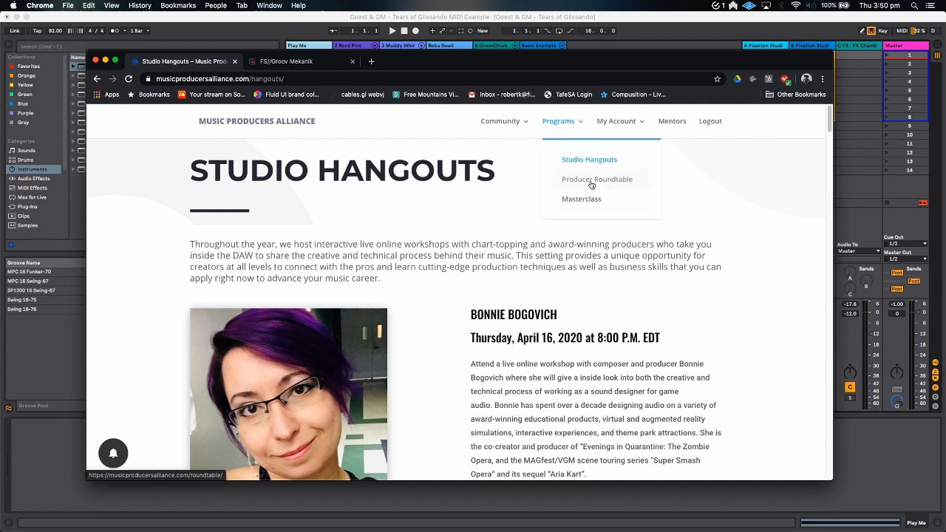
pyautogui.click(678, 125)
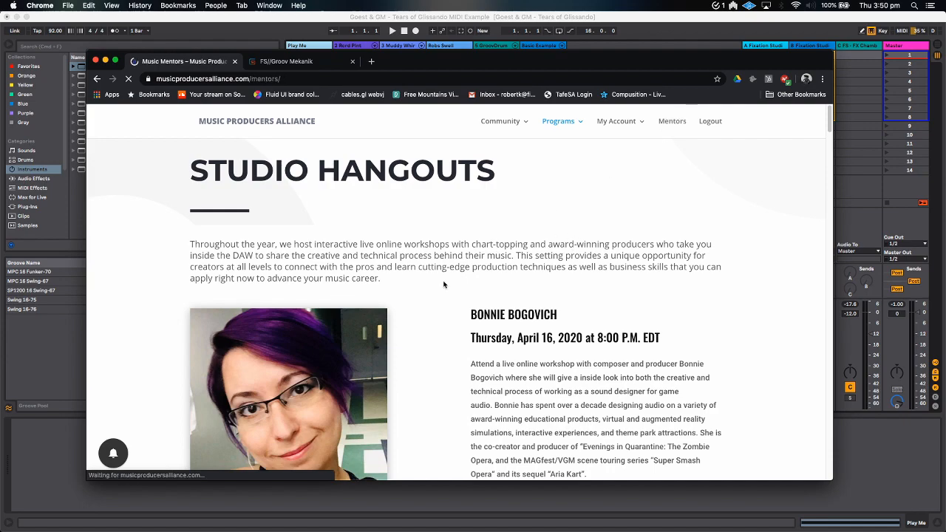
pyautogui.scroll(-15, 506, 372)
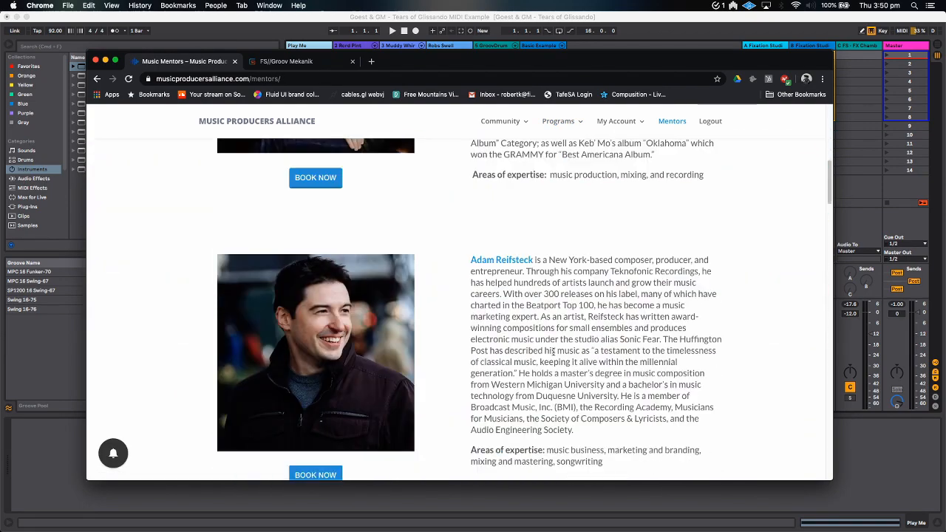
pyautogui.scroll(-10, 563, 354)
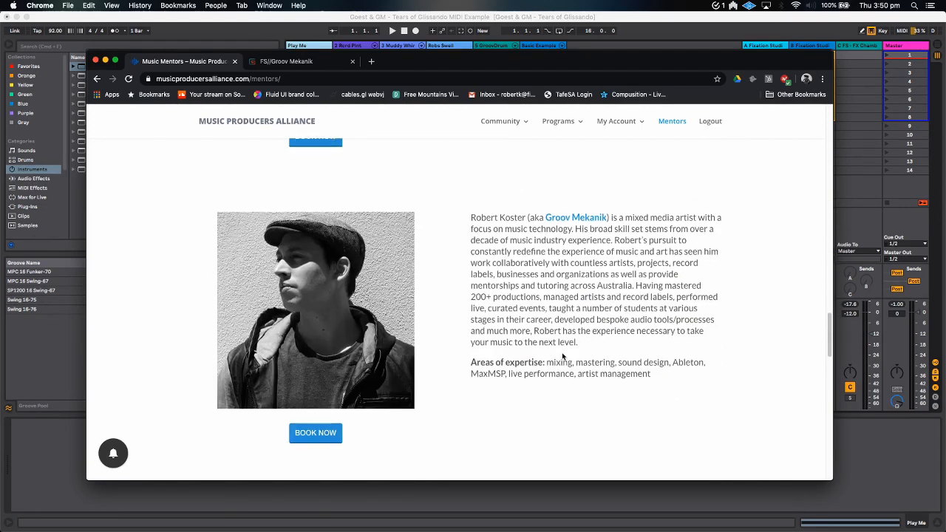
pyautogui.scroll(-1, 631, 388)
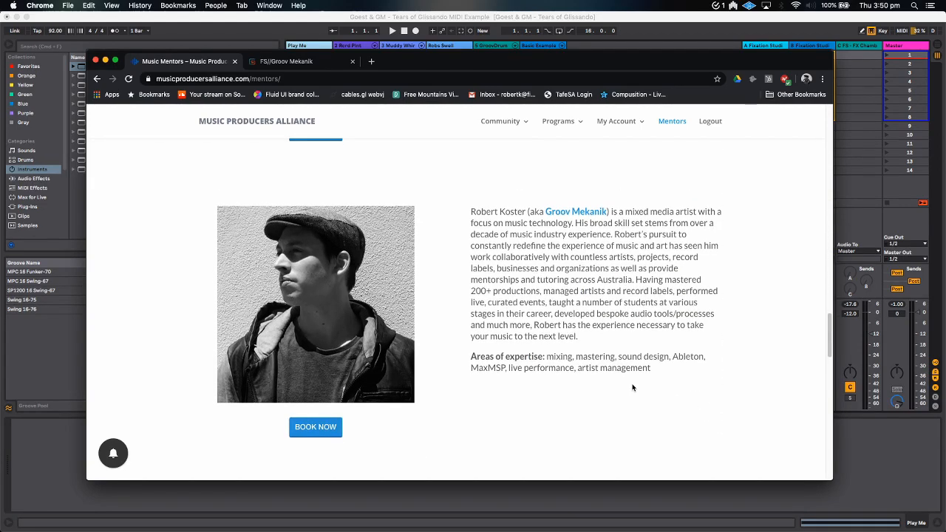